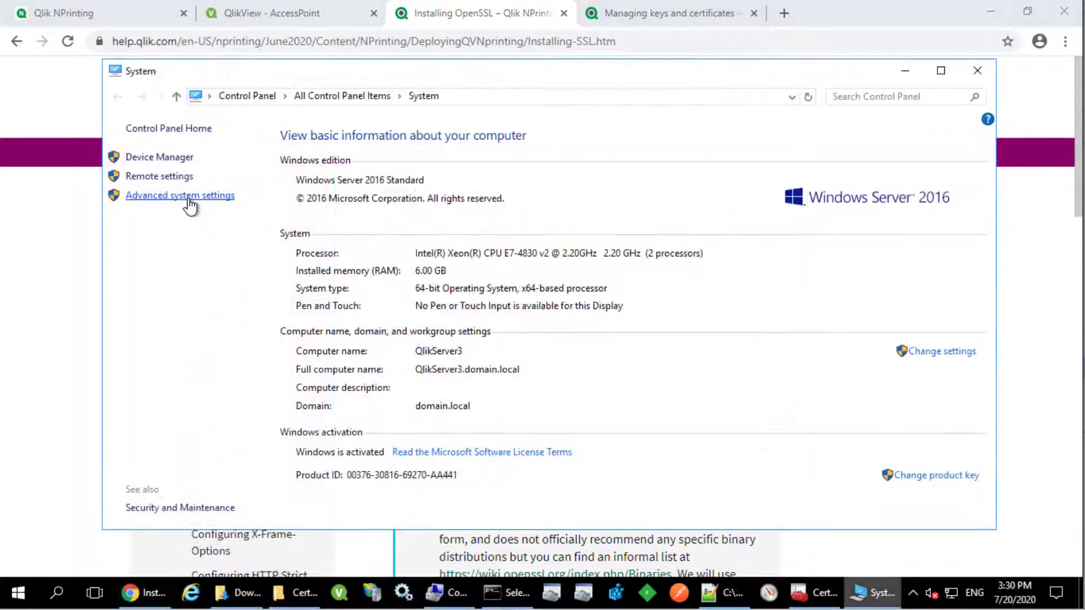
# Step: Open Environment Variables and inspect the system Path for the OpenSSL bin entry
pyautogui.click(189, 197)
pyautogui.click(345, 393)
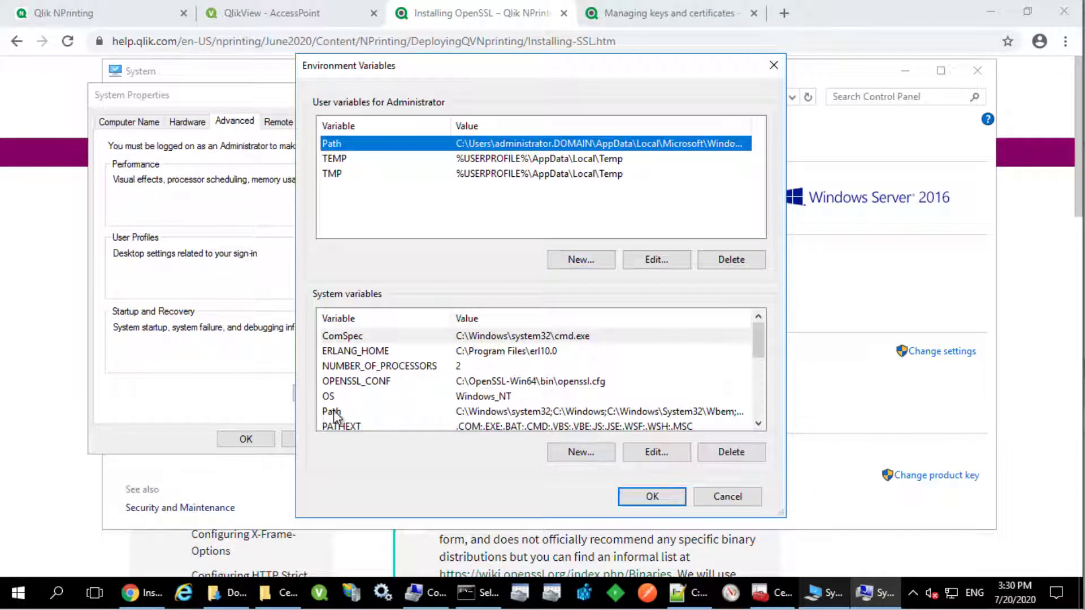
pyautogui.click(334, 410)
pyautogui.click(656, 451)
pyautogui.click(430, 288)
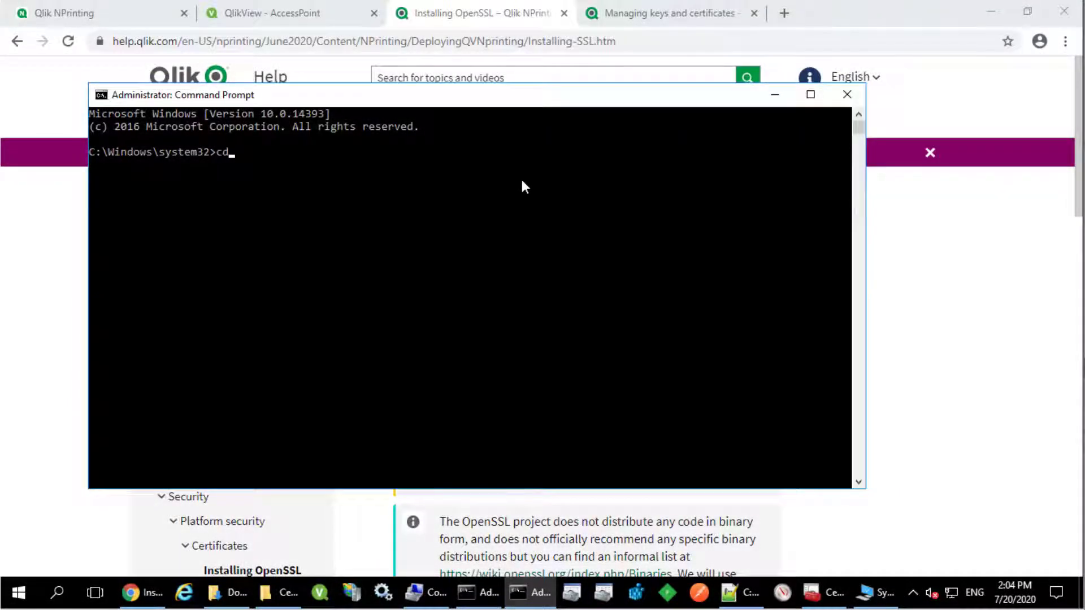
# Step: Move to C:\Certificates and run openssl req for a 4096-bit, 365-day self-signed NPrinting certificate
pyautogui.write('\\')
pyautogui.press('Return')
pyautogui.write('cd Certificates')
pyautogui.press('Return')
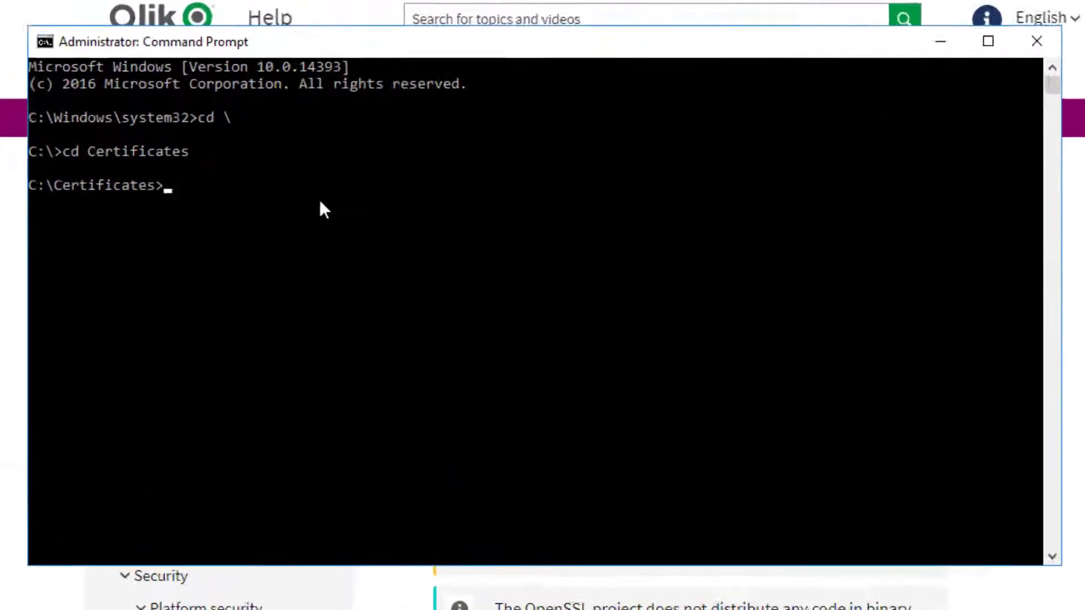
pyautogui.write('openssl req -newkey rsa:4096 -nodes -keyout NPrinting.key -x509 -days 365 -out NPrinting.crt')
# Step: Answer the prompts with US, North Carolina, Raleigh, Qlik, Support, qlikserver3.domain.local and a contact e-mail, then check the files
pyautogui.press('Return')
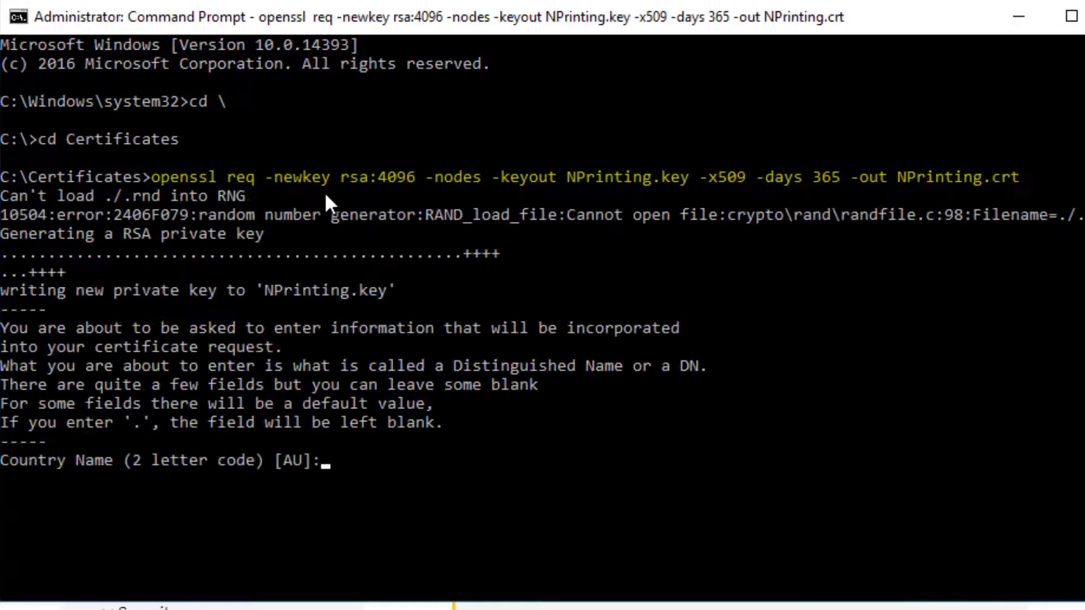
pyautogui.write('US')
pyautogui.press('Return')
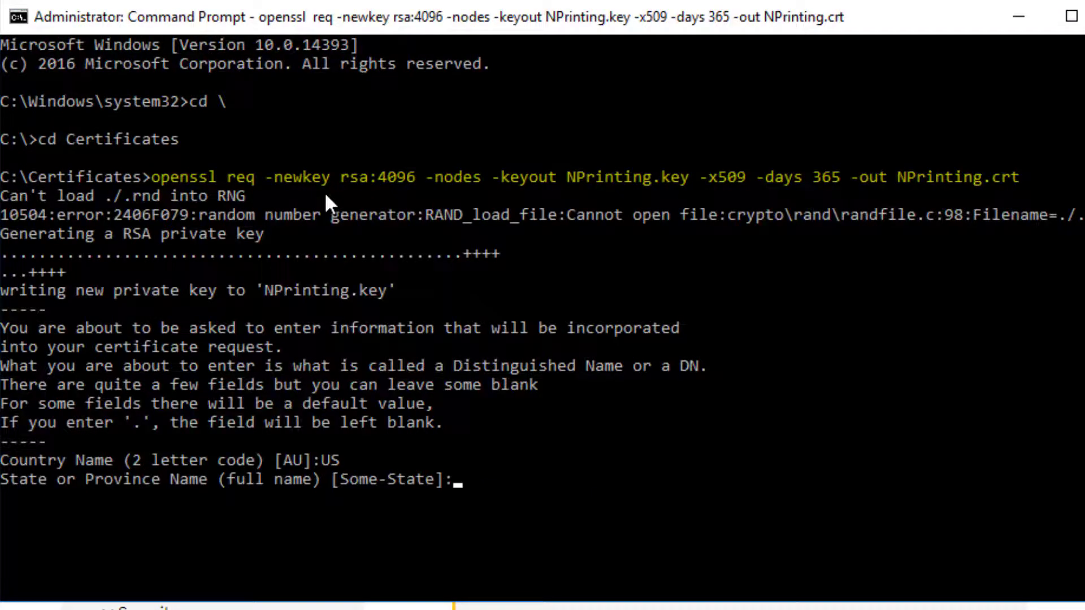
pyautogui.write('North Carolina')
pyautogui.press('Return')
pyautogui.write('Raleigh')
pyautogui.press('Return')
pyautogui.write('Qlik')
pyautogui.press('Return')
pyautogui.write('Support')
pyautogui.press('Return')
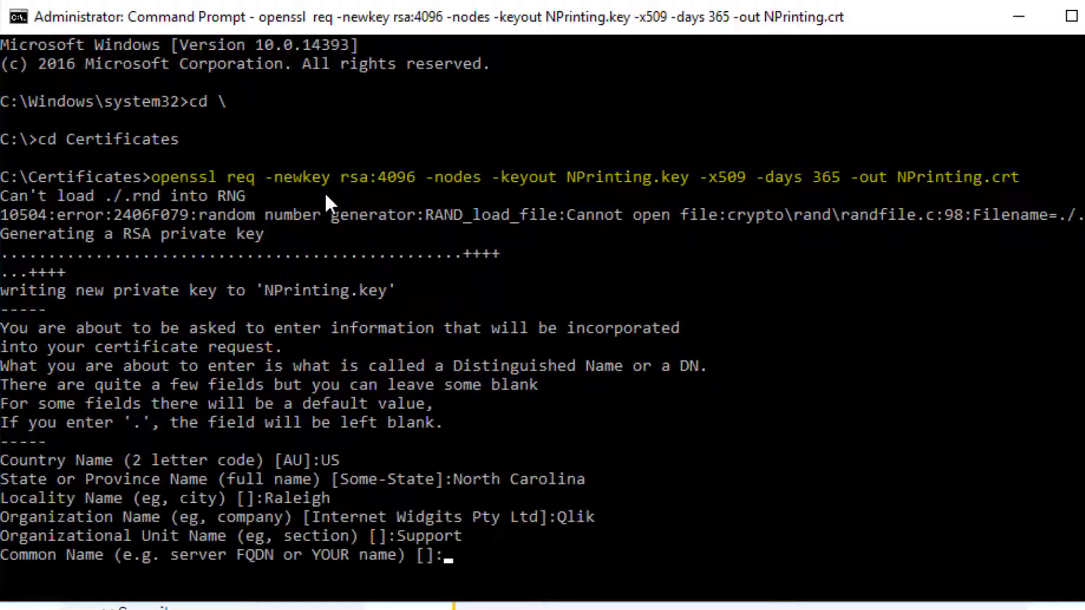
pyautogui.write('qlikserver4')
pyautogui.write('.domain.local')
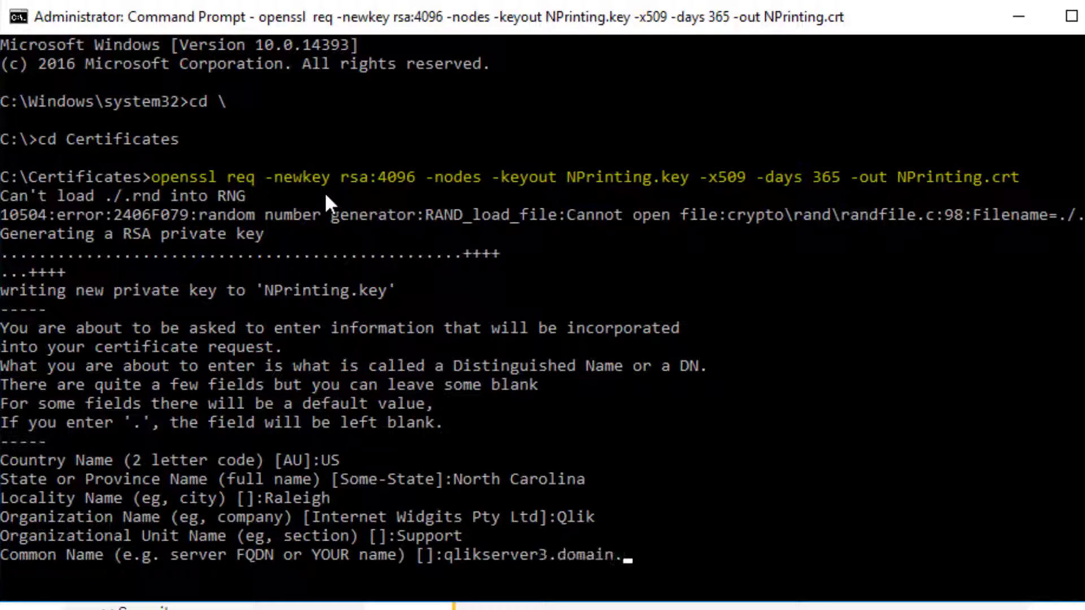
pyautogui.press('Return')
pyautogui.press('Return')
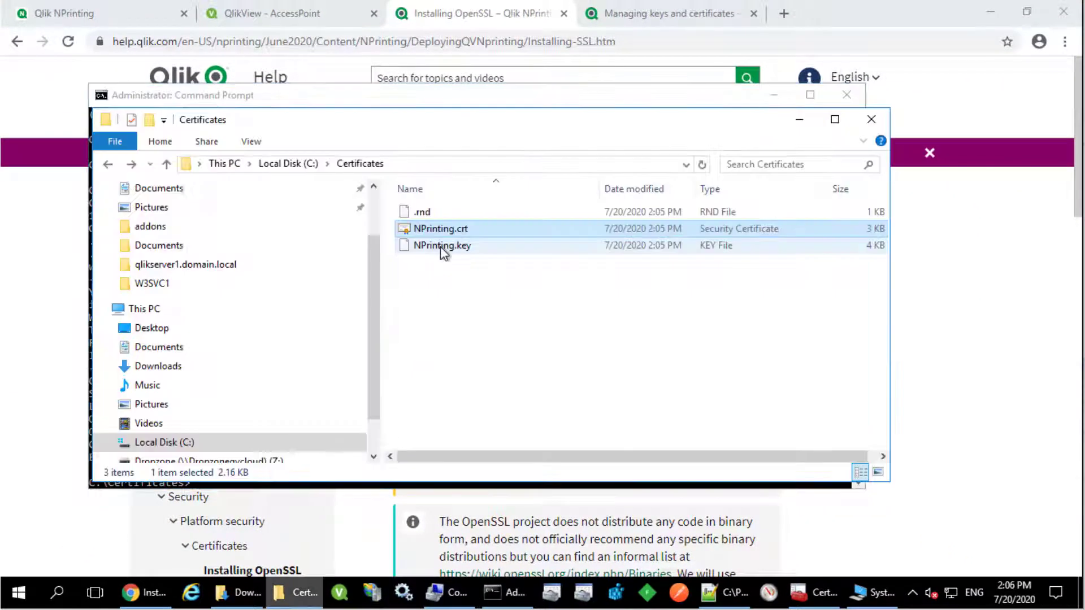
pyautogui.click(441, 246)
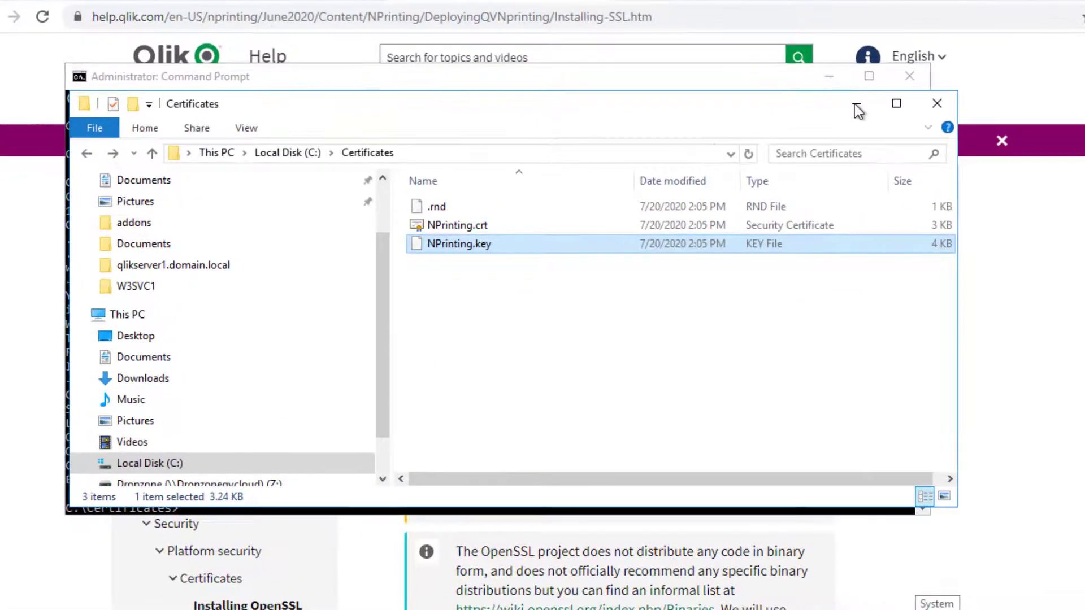
pyautogui.click(857, 105)
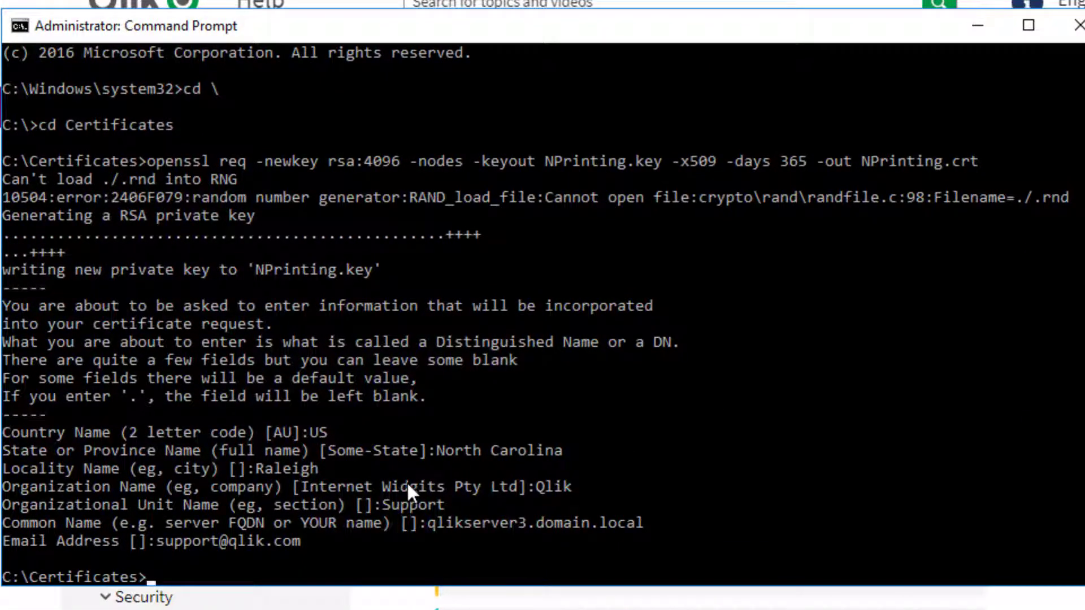
# Step: Export NPrinting.key and NPrinting.crt into password-protected NPrinting.pfx and confirm the file exists
pyautogui.write('openssl pkcs12 -export -out NPrinting.pfx -inkey NPrinting.key -in NPrinting.crt')
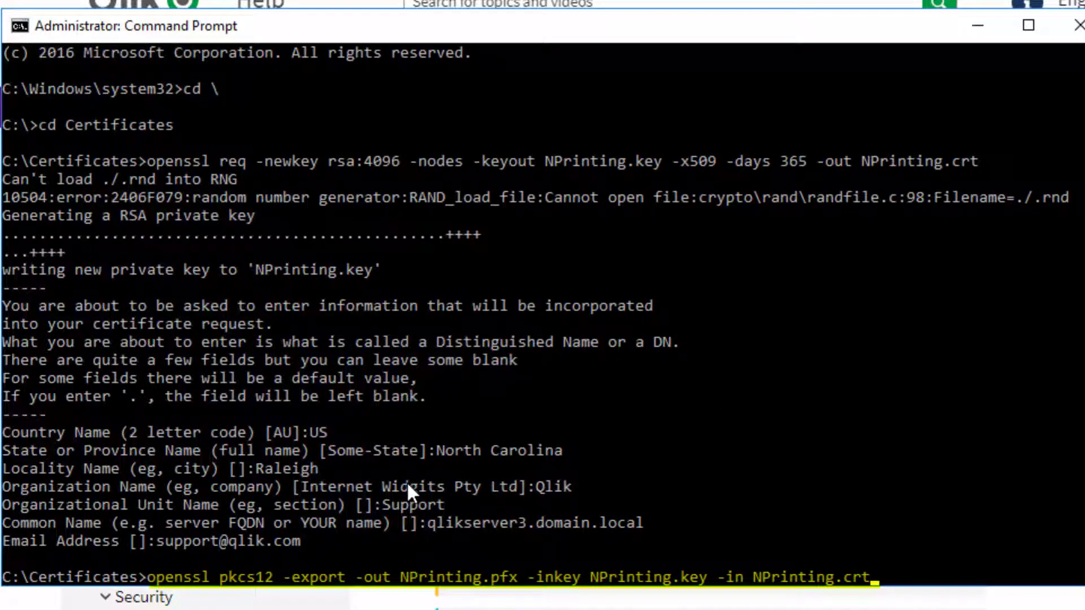
pyautogui.press('Return')
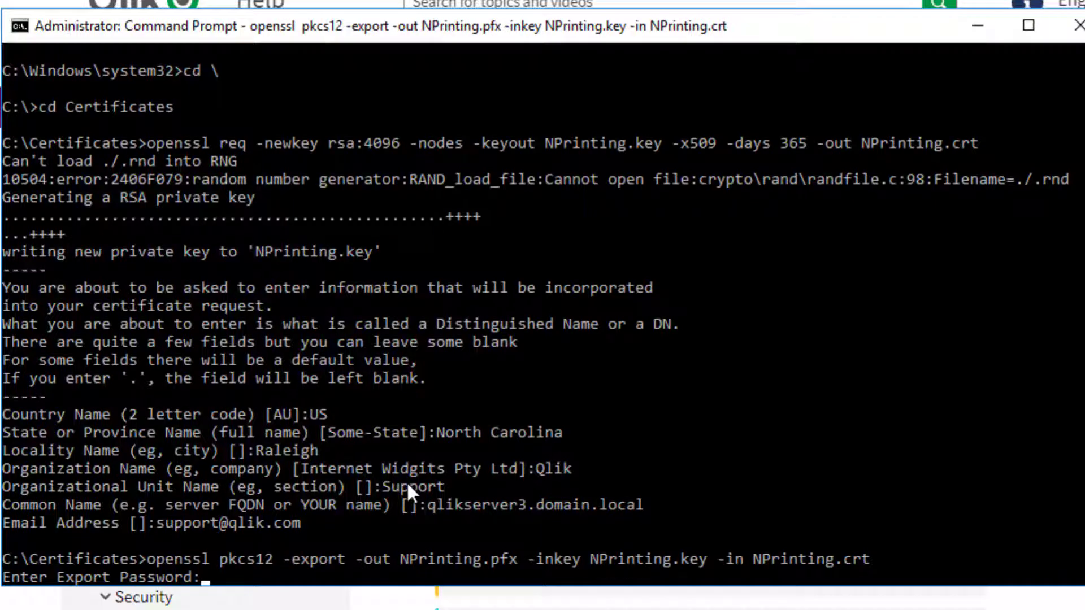
pyautogui.press('Return')
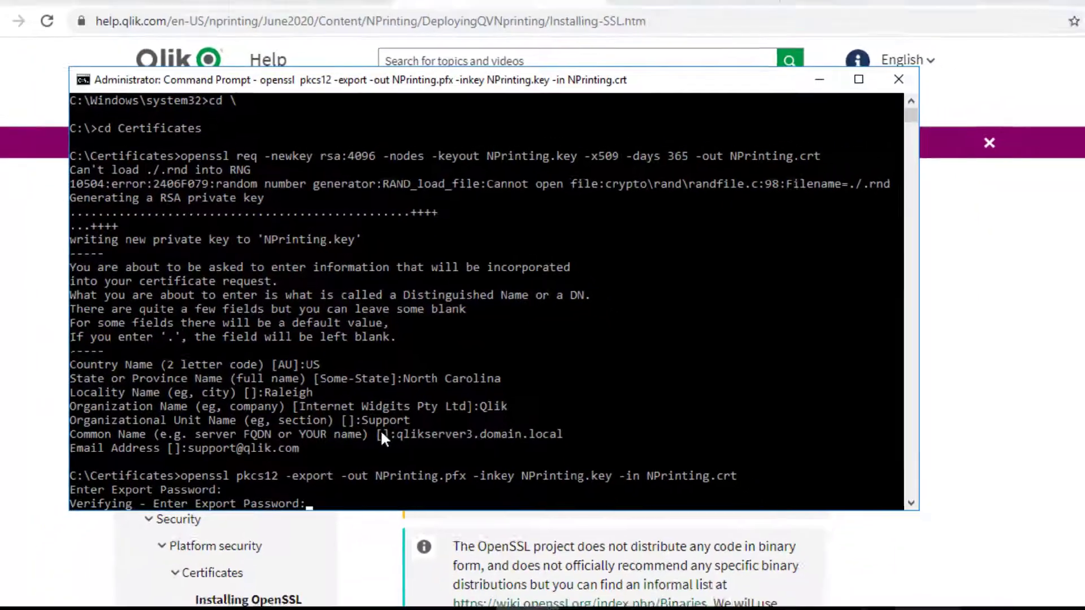
pyautogui.press('Return')
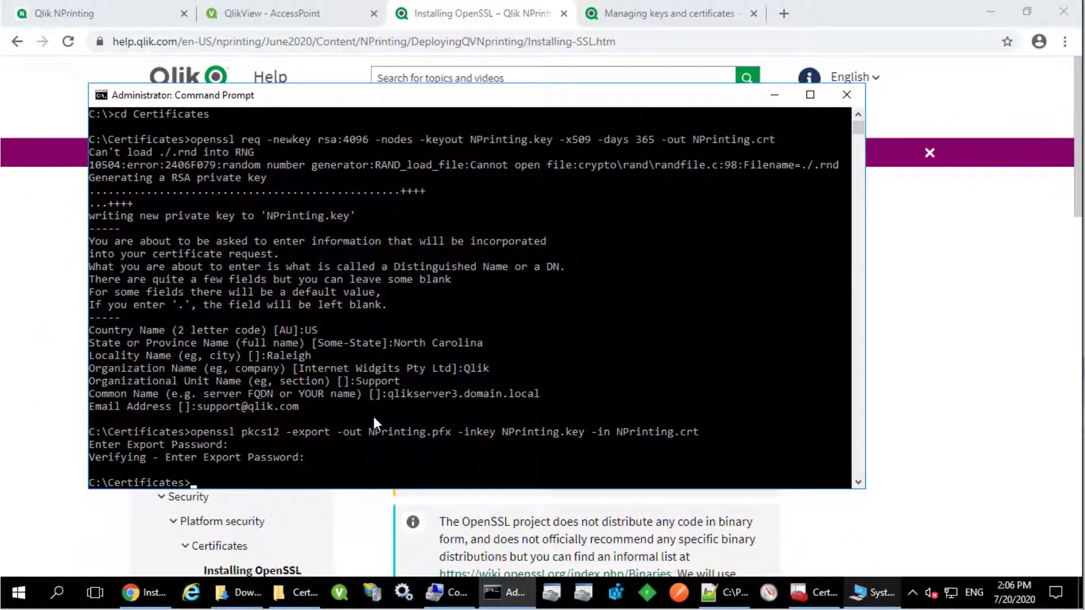
pyautogui.click(298, 592)
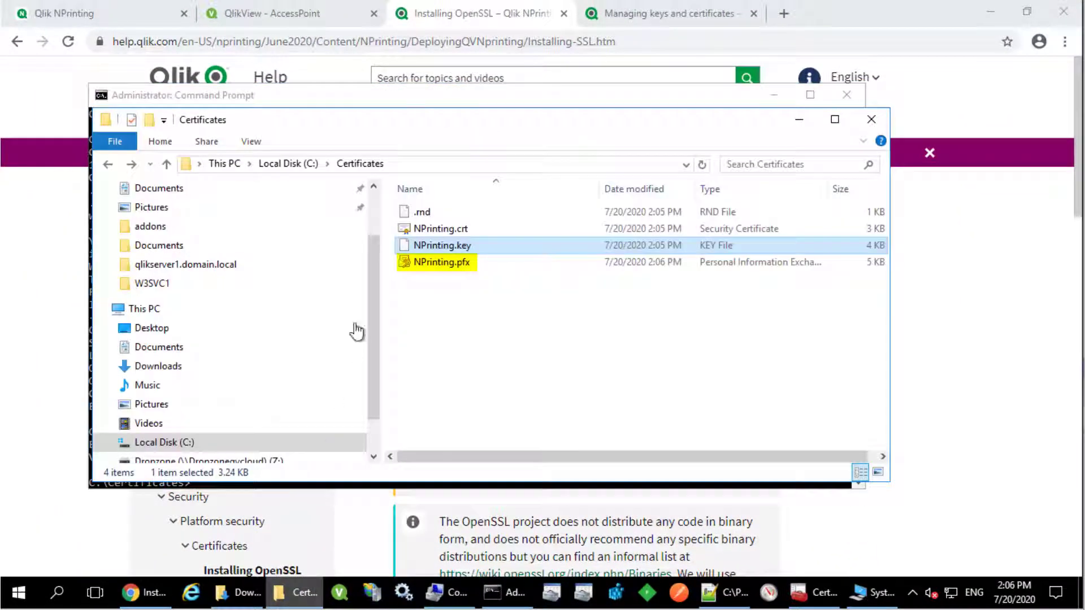
pyautogui.click(429, 263)
# Step: Switch JWT authentication to Enabled in the NPrinting authentication settings
pyautogui.click(115, 22)
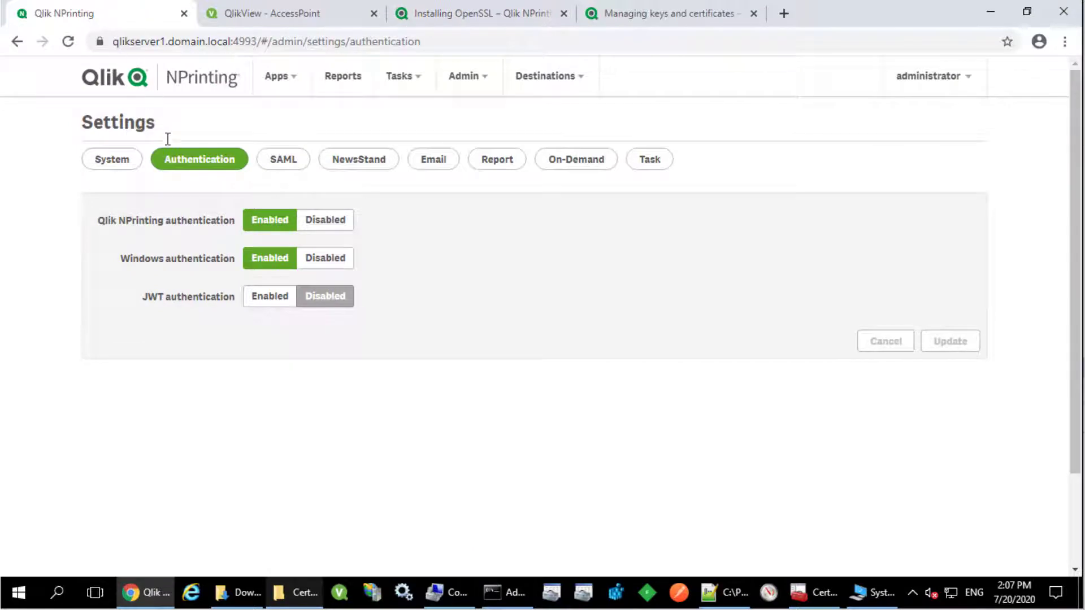
pyautogui.click(271, 299)
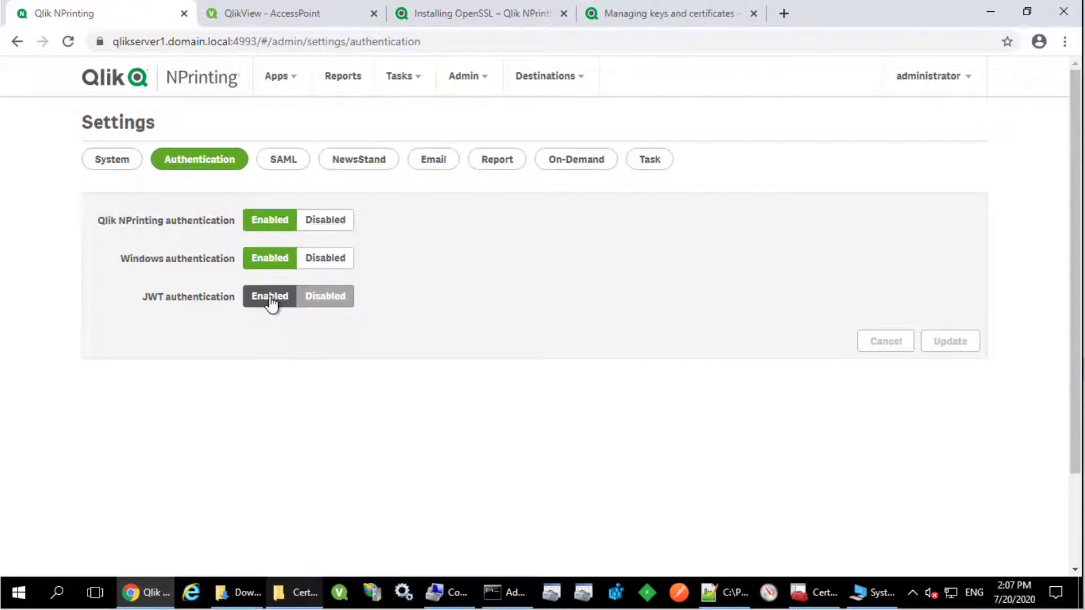
pyautogui.click(310, 605)
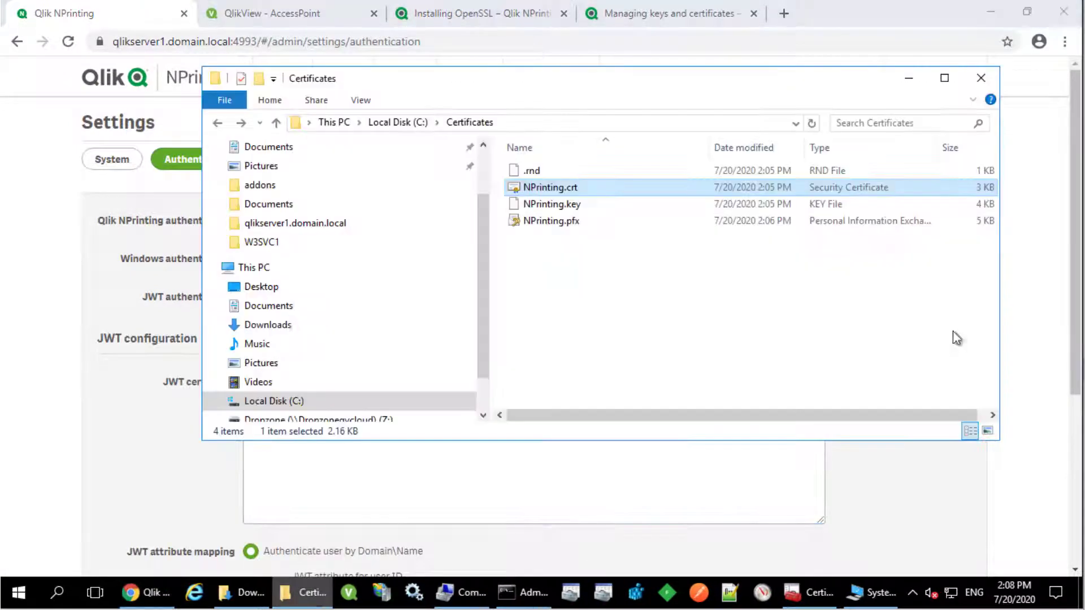
# Step: Copy NPrinting.crt's full text from Notepad++ and paste it into the JWT certificate box
pyautogui.rightClick(546, 189)
pyautogui.click(595, 273)
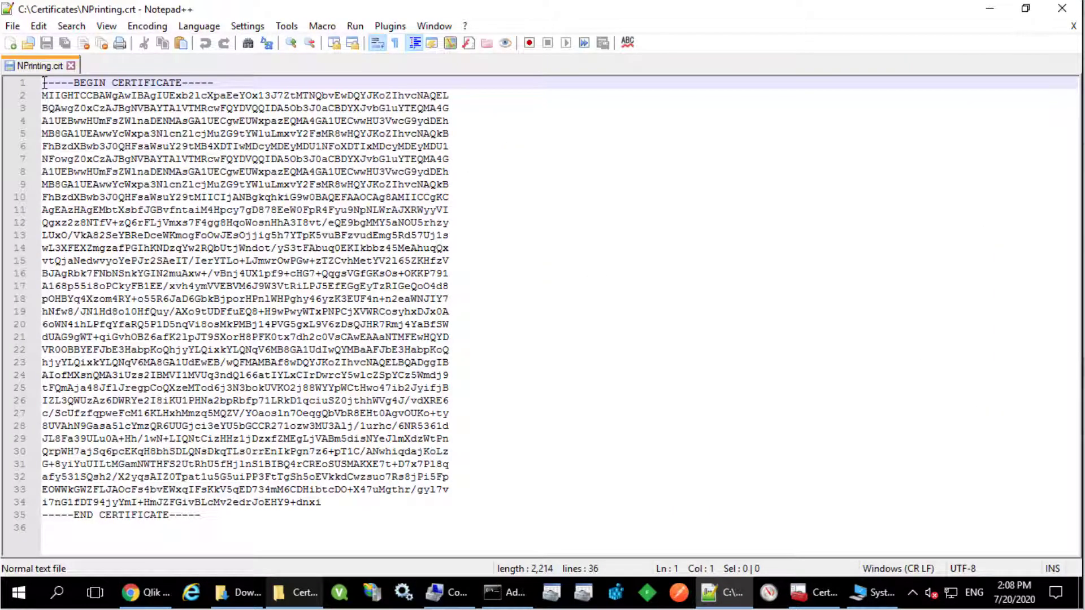
pyautogui.moveTo(43, 83); pyautogui.dragTo(336, 519)
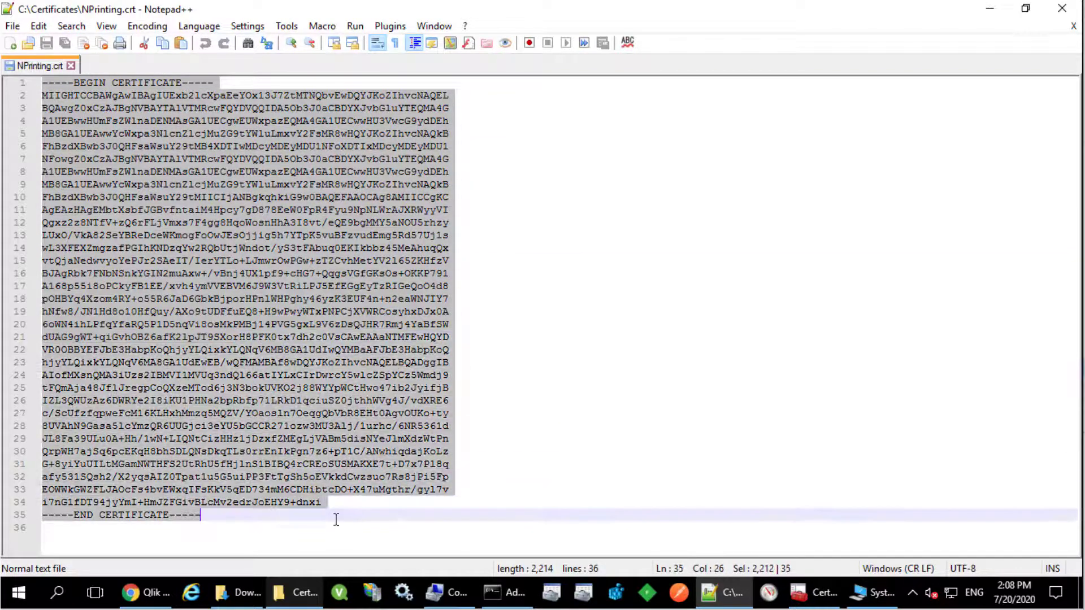
pyautogui.rightClick(291, 374)
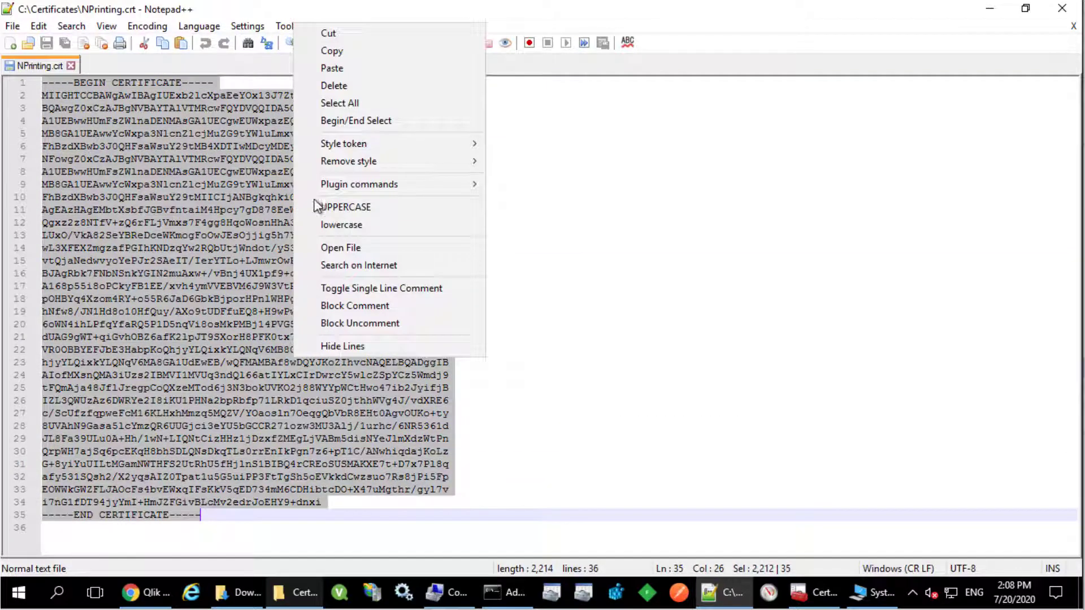
pyautogui.click(333, 49)
pyautogui.hotkey('ctrl', 'v')
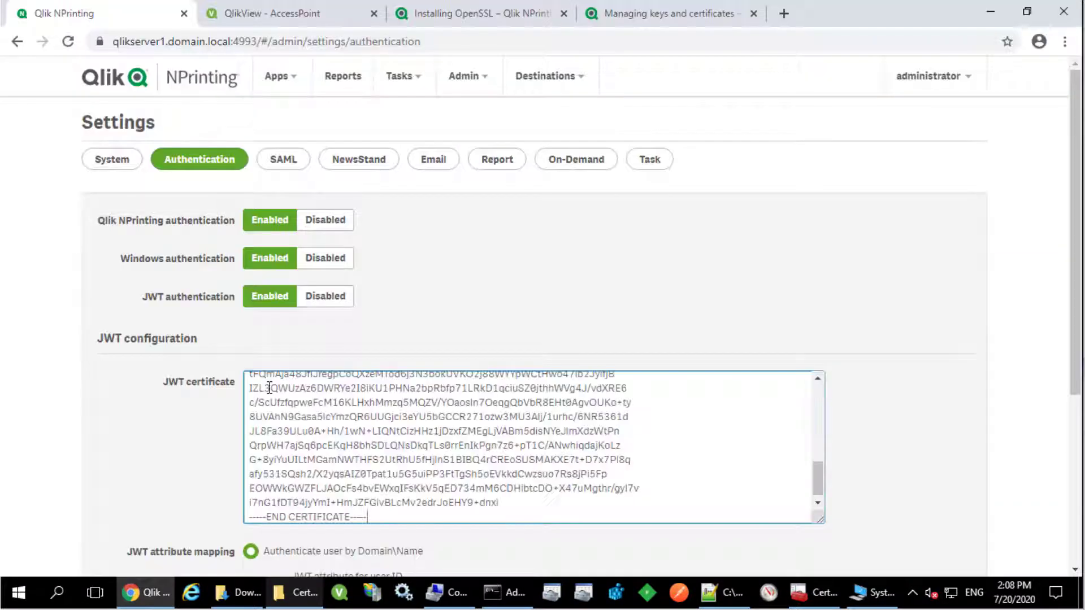
# Step: Review the uid and dom attribute fields and save the authentication settings with Update
pyautogui.scroll(-2, 168, 472)
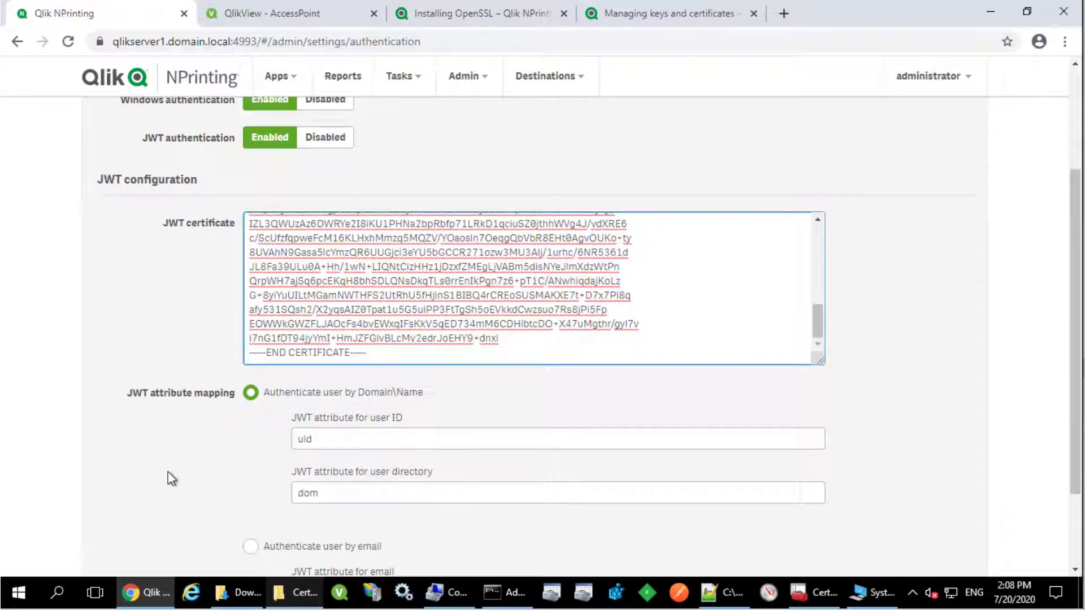
pyautogui.scroll(-1, 168, 472)
pyautogui.click(313, 359)
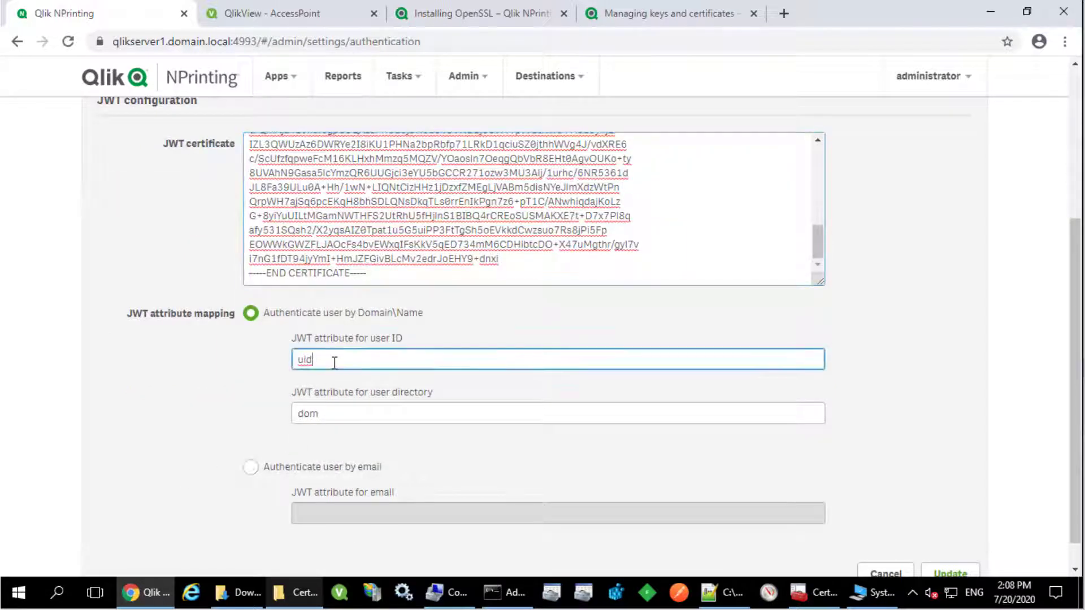
pyautogui.press('Tab')
pyautogui.scroll(-1, 791, 416)
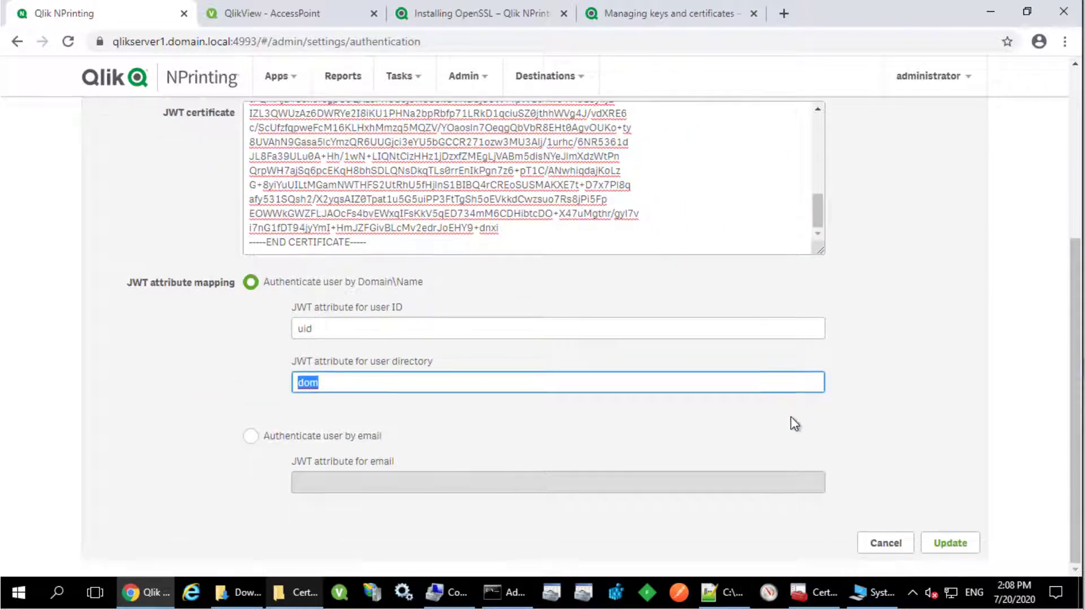
pyautogui.click(959, 547)
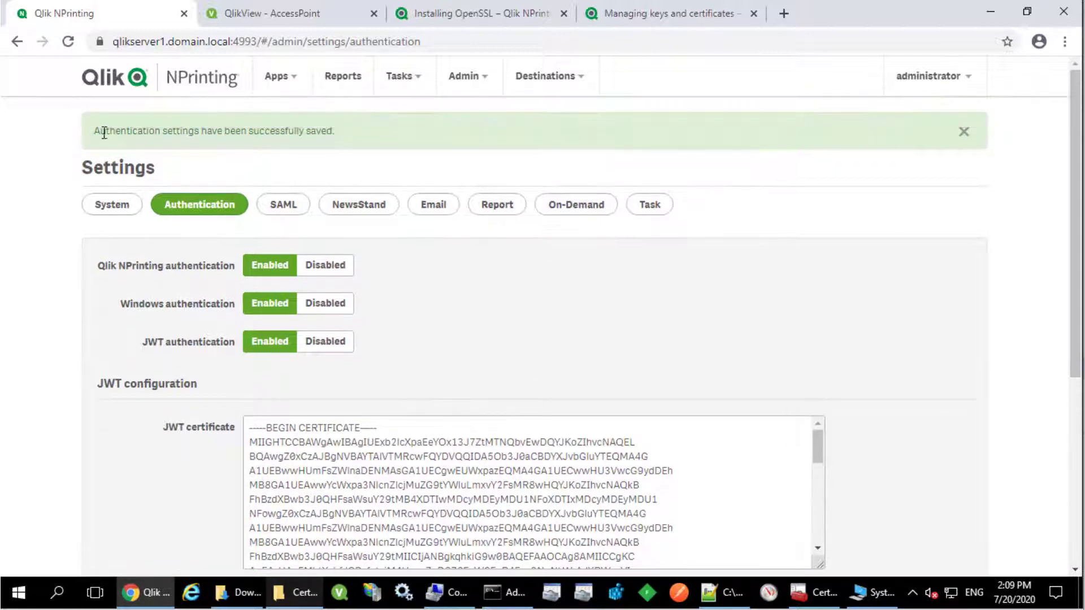
pyautogui.moveTo(97, 131); pyautogui.dragTo(336, 132)
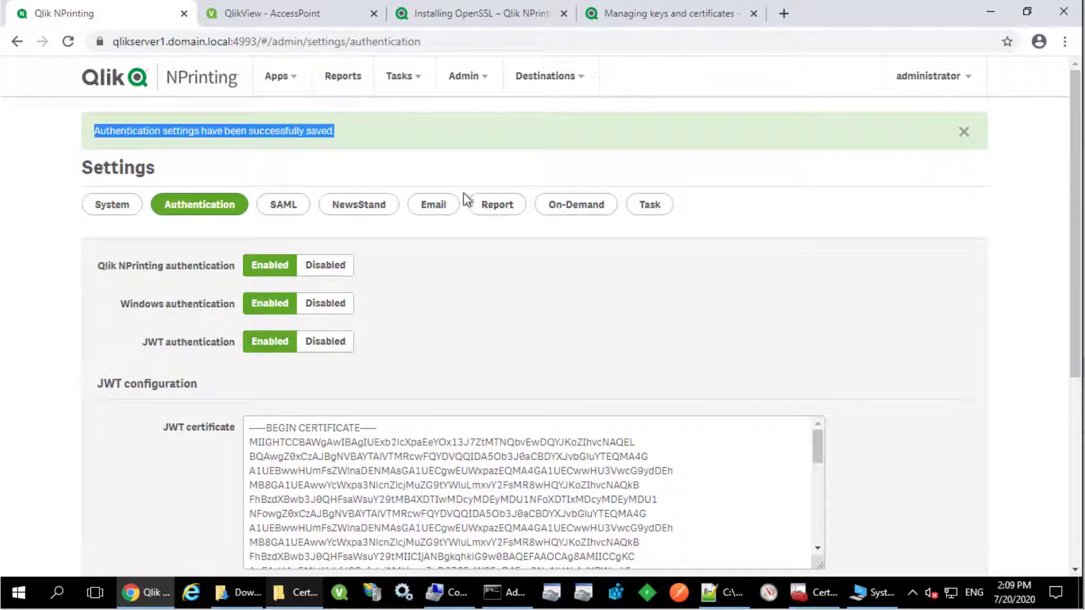
pyautogui.click(345, 83)
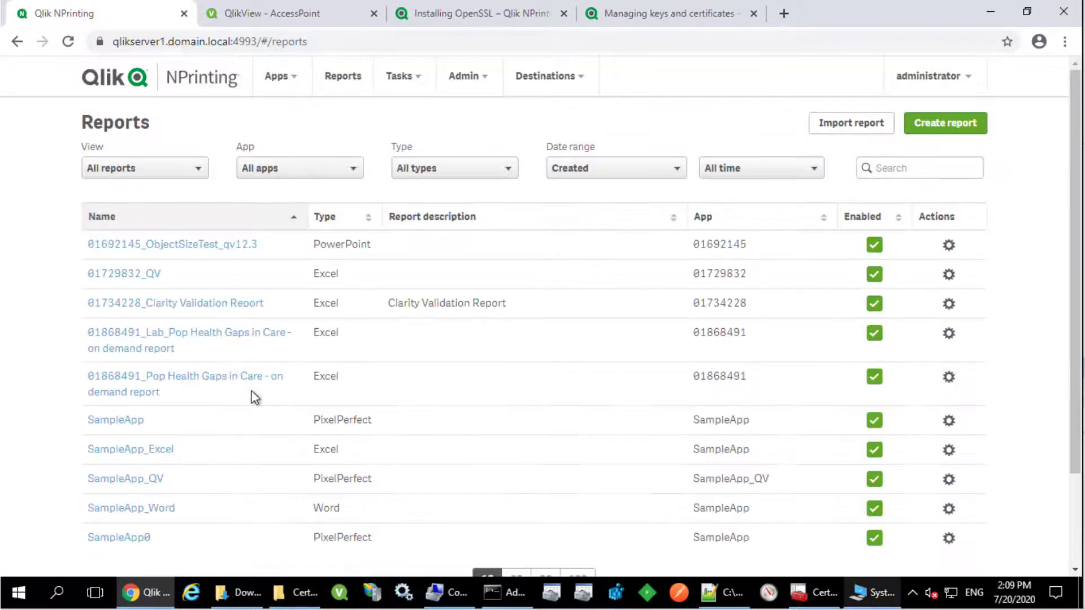
# Step: Tick 'Enable On-Demand and API report generation' on the SampleApp_QV report and save it
pyautogui.click(142, 479)
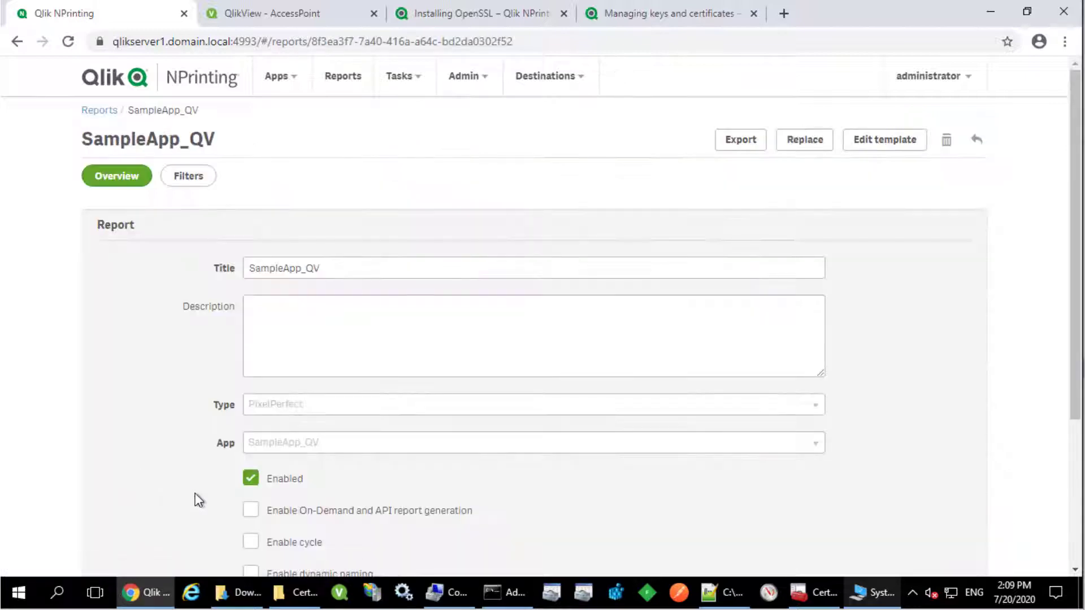
pyautogui.click(251, 519)
pyautogui.scroll(-3, 586, 452)
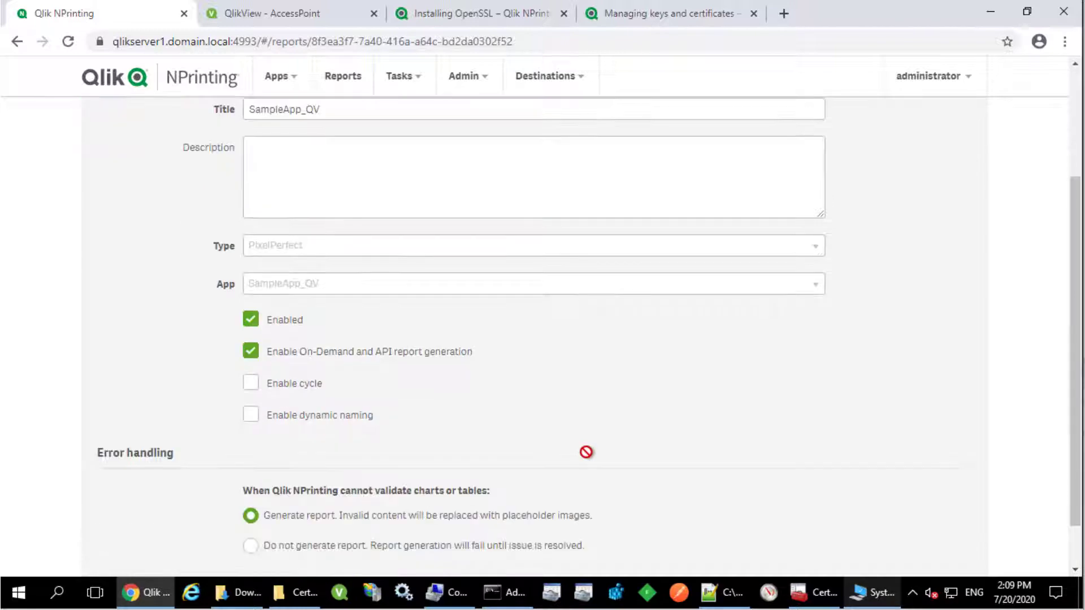
pyautogui.scroll(-1, 586, 452)
pyautogui.click(951, 543)
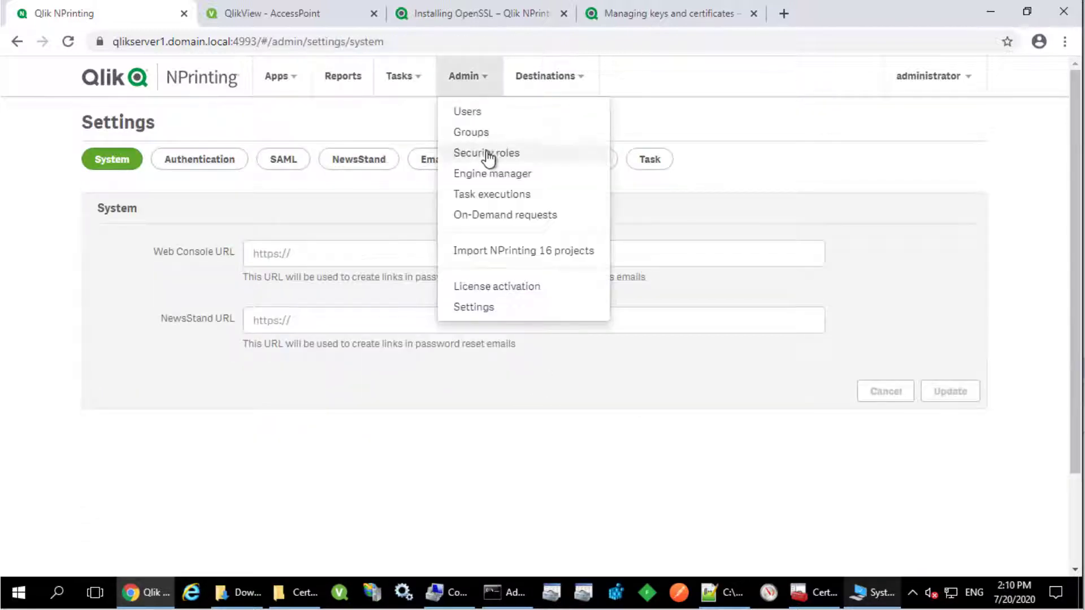
# Step: Ensure the User security role has the On-Demand reports Create permission ticked
pyautogui.click(488, 156)
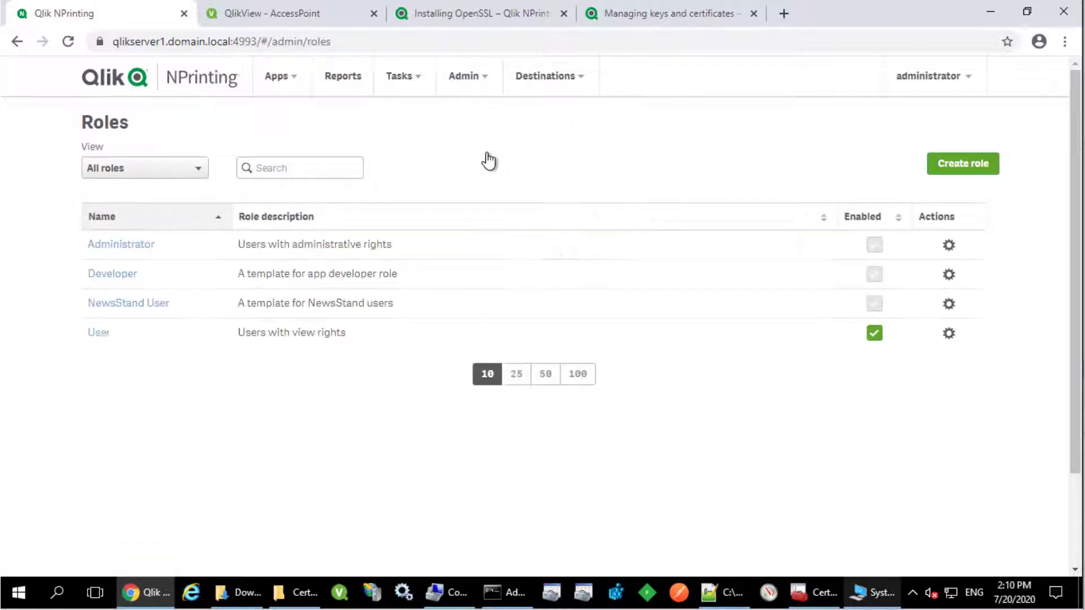
pyautogui.click(99, 332)
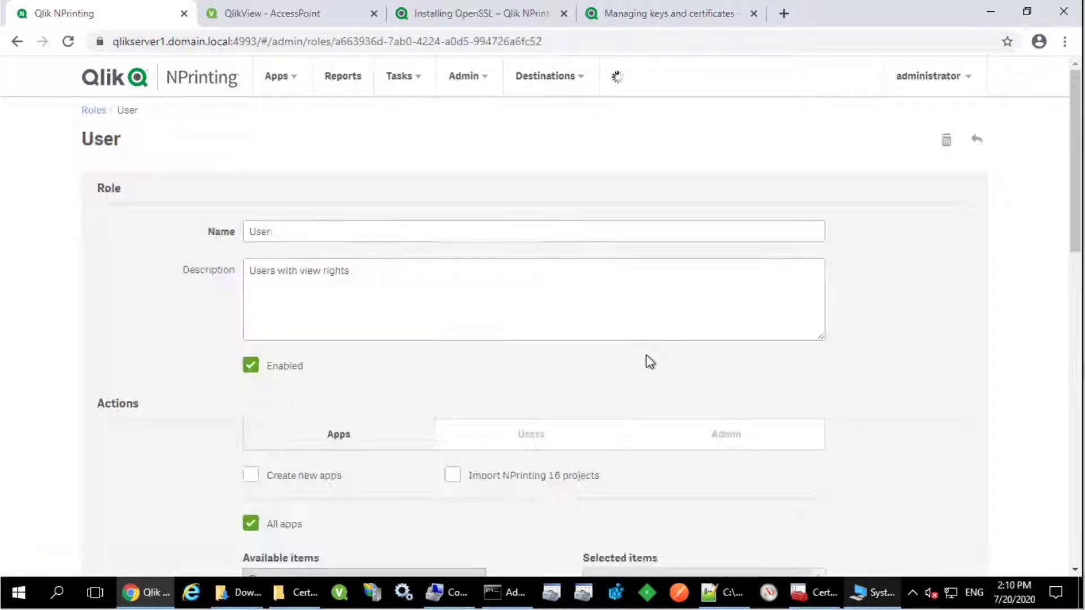
pyautogui.scroll(-15, 729, 387)
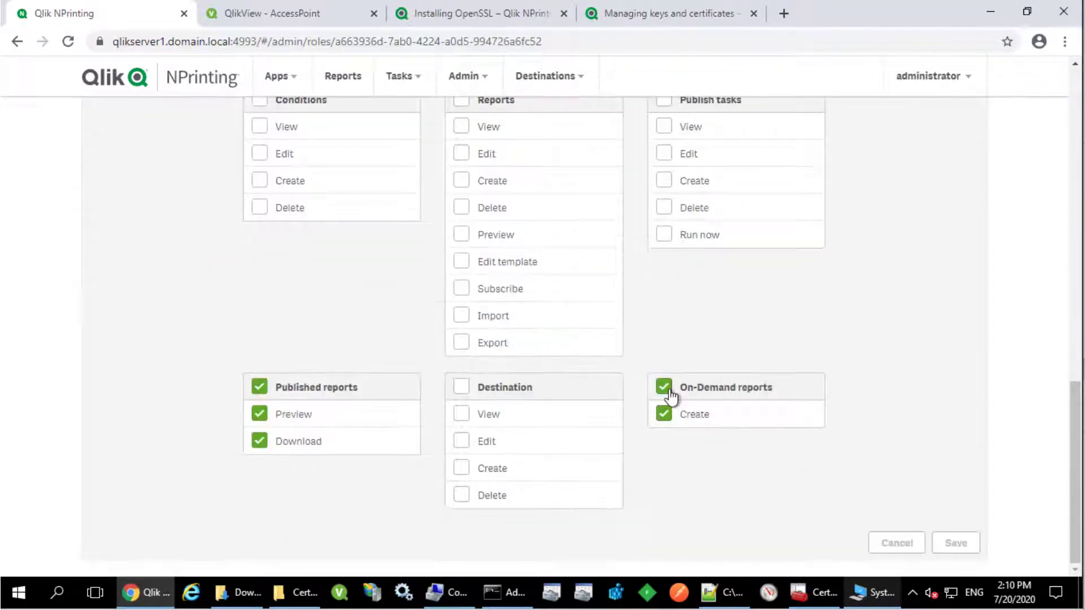
pyautogui.click(664, 389)
pyautogui.click(667, 393)
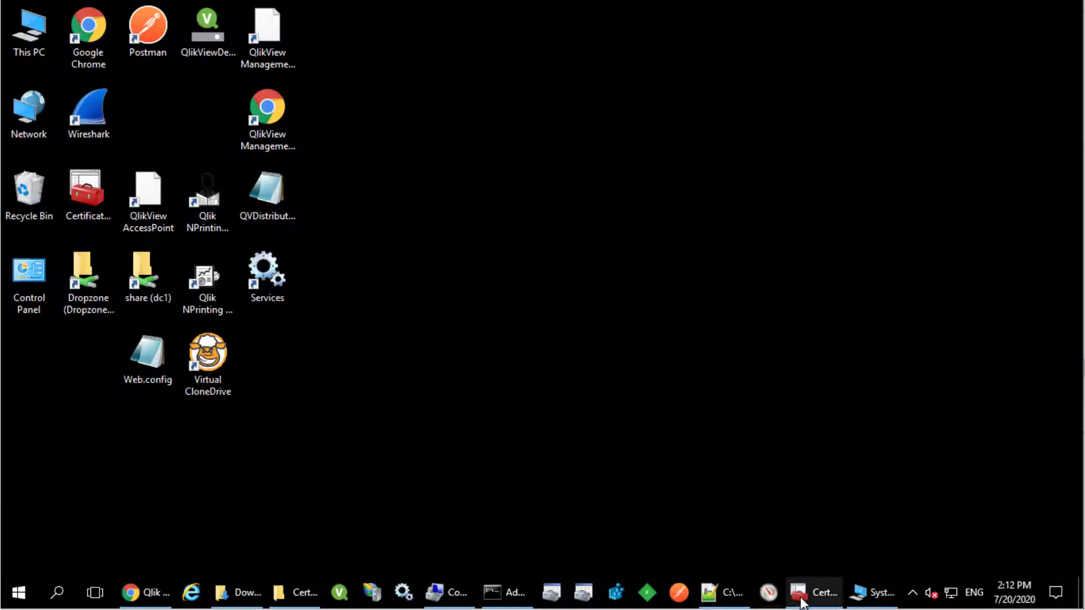
# Step: Start a certificate import into the Personal store and select C:\Certificates\NPrinting.pfx
pyautogui.click(814, 592)
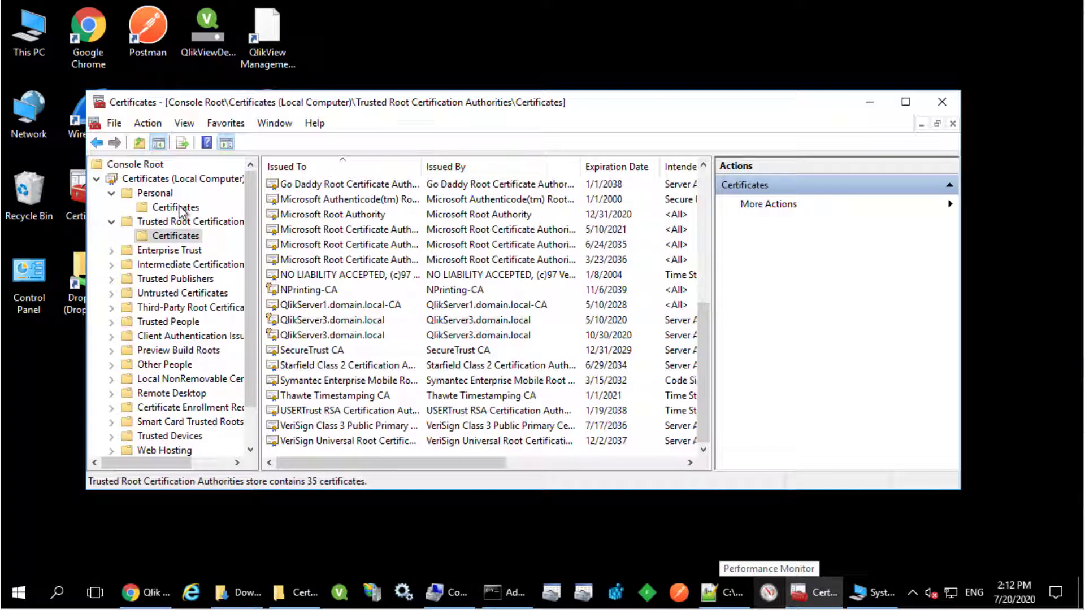
pyautogui.rightClick(167, 195)
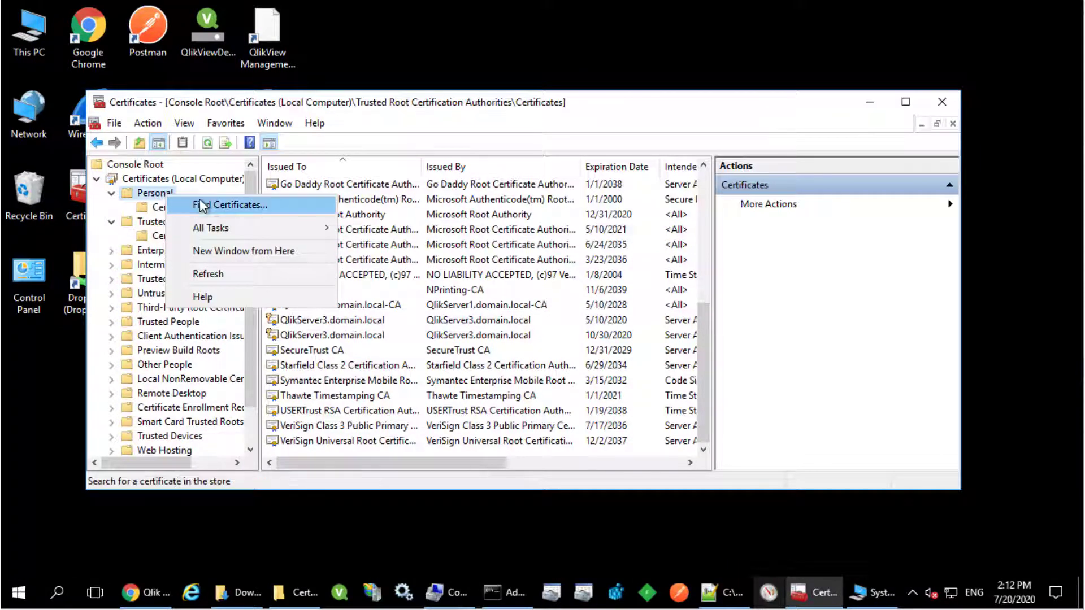
pyautogui.moveTo(213, 228)
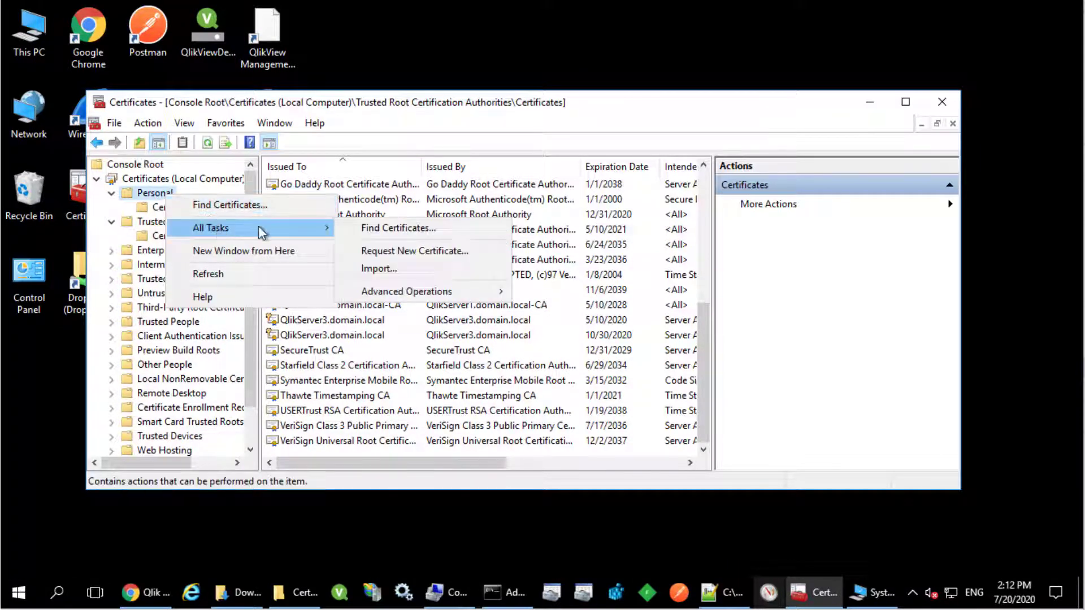
pyautogui.click(399, 269)
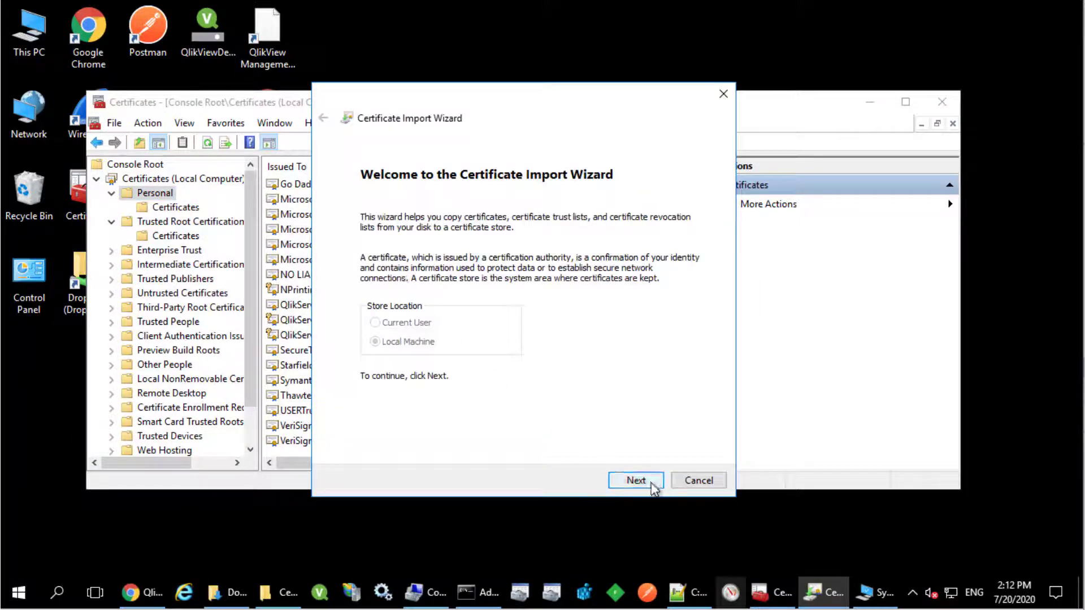
pyautogui.click(653, 485)
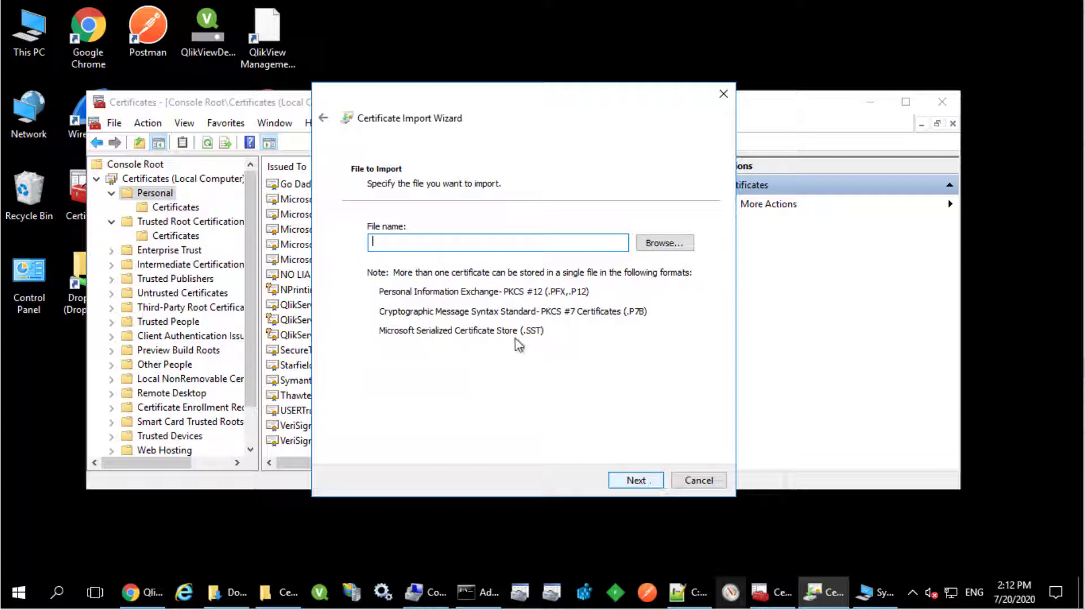
pyautogui.click(666, 243)
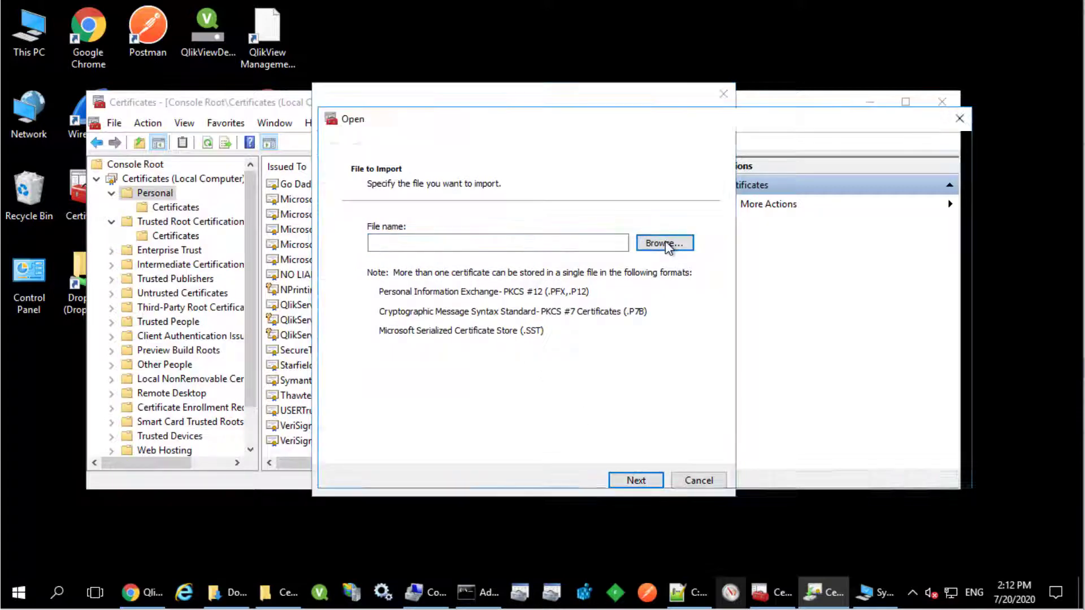
pyautogui.doubleClick(501, 234)
pyautogui.click(858, 444)
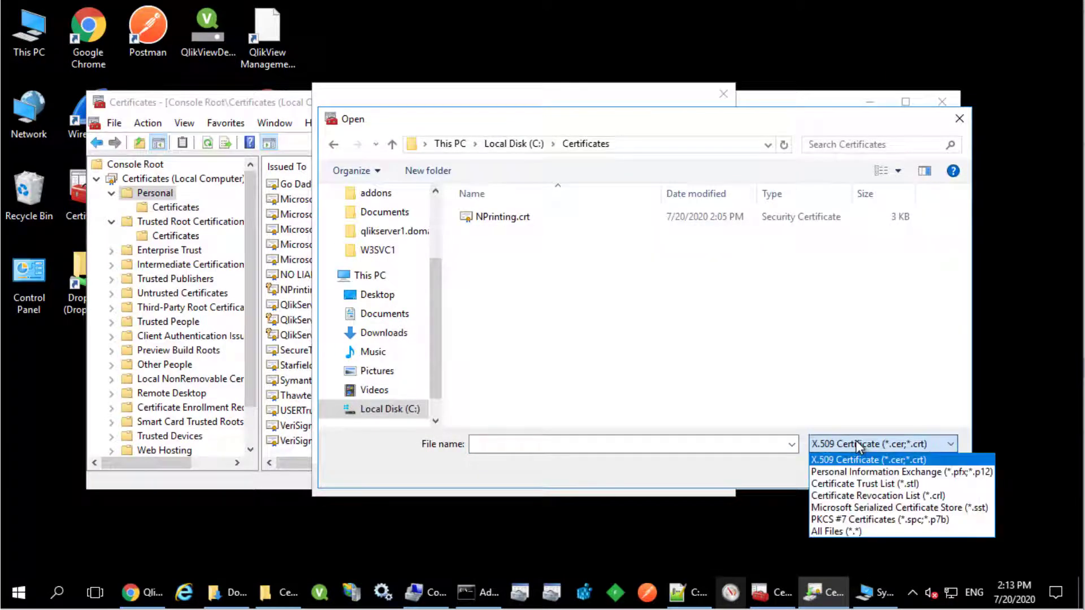
pyautogui.click(871, 472)
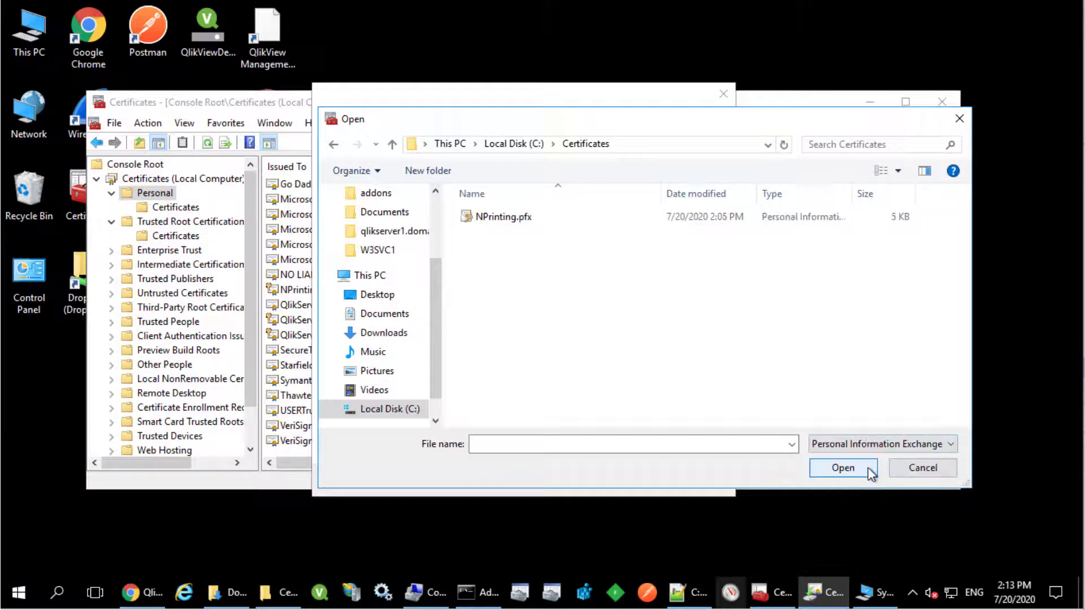
pyautogui.click(509, 219)
pyautogui.click(842, 468)
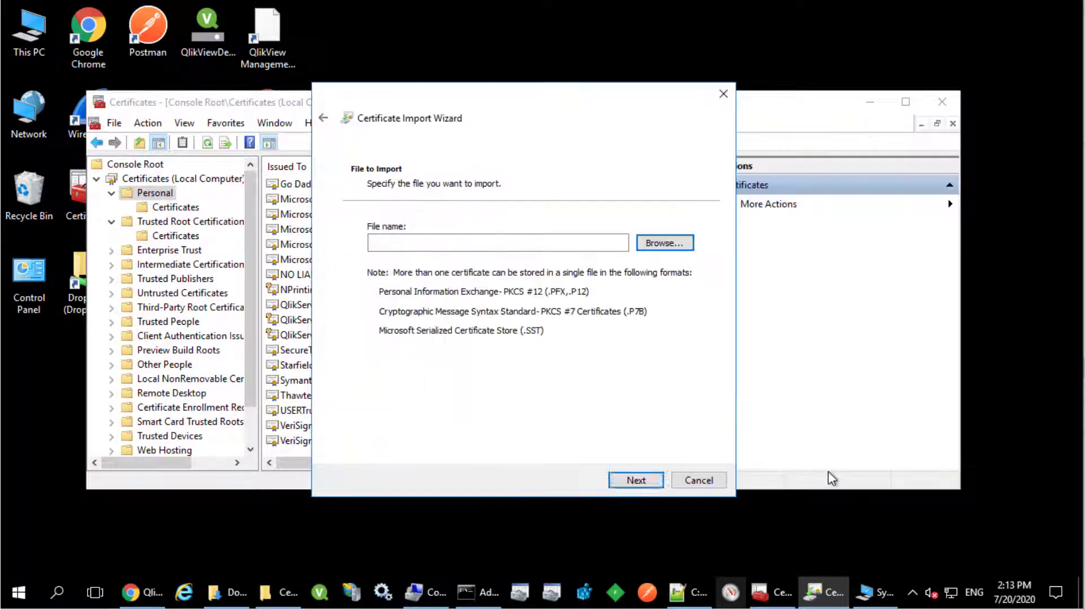
# Step: Enter the password, mark the private key exportable, keep the Personal store, and finish
pyautogui.click(638, 482)
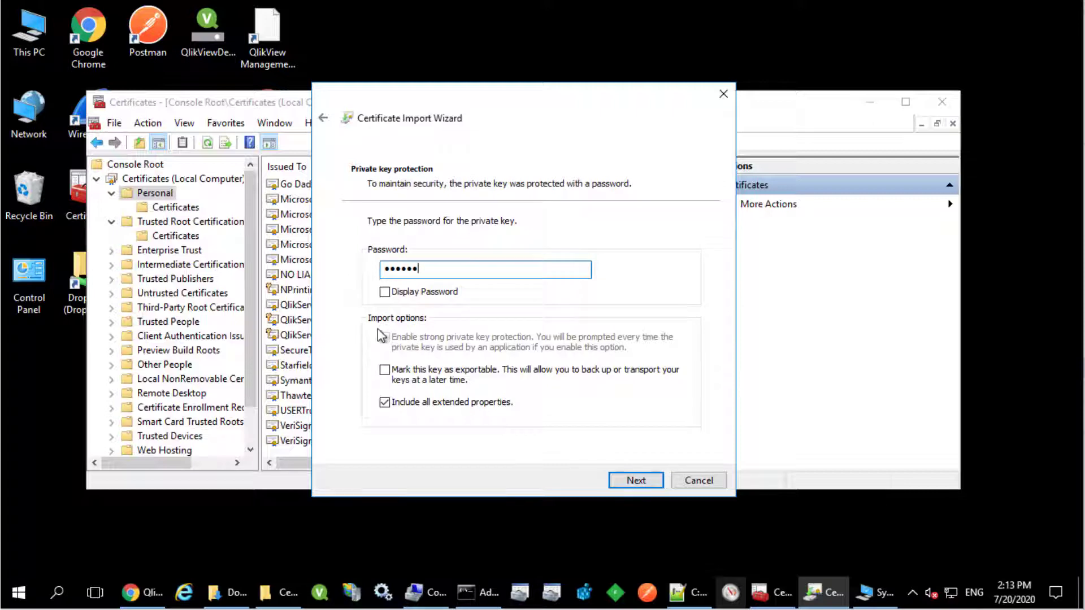
pyautogui.click(384, 292)
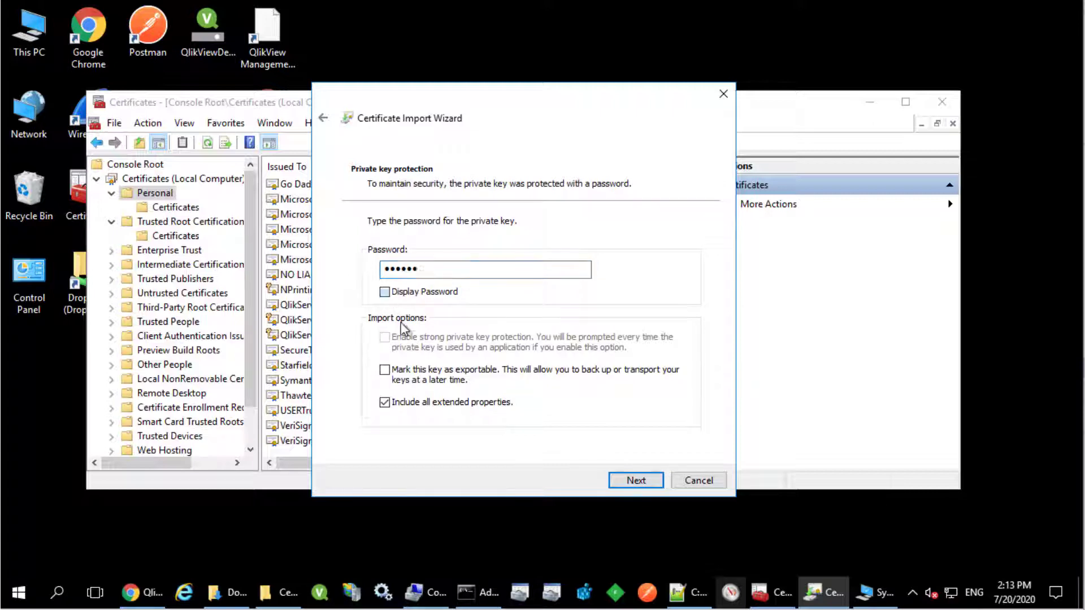
pyautogui.click(385, 371)
pyautogui.click(620, 487)
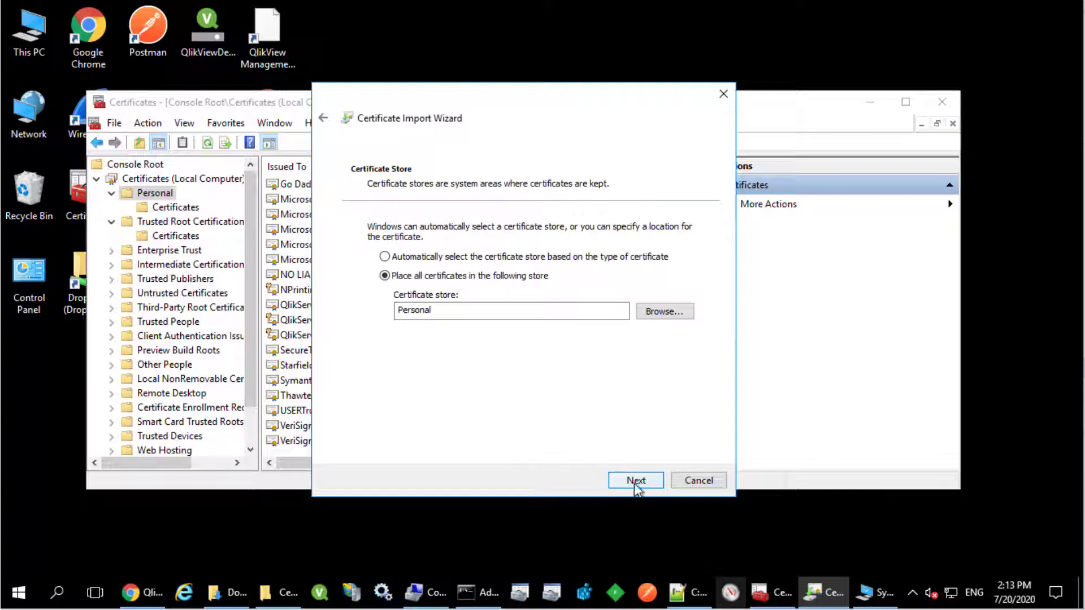
pyautogui.click(635, 481)
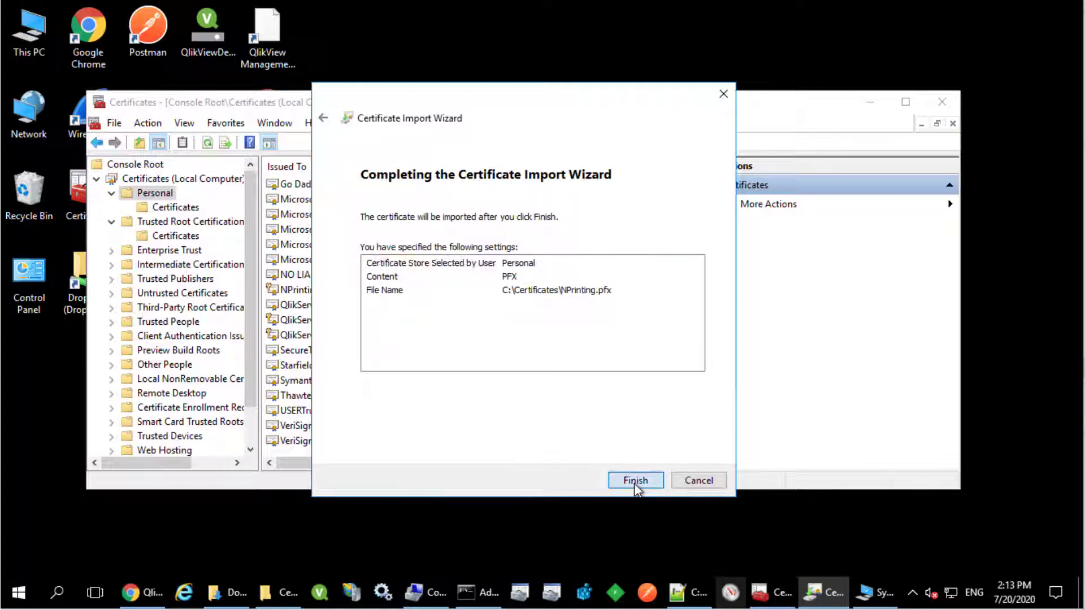
pyautogui.click(635, 481)
pyautogui.click(582, 355)
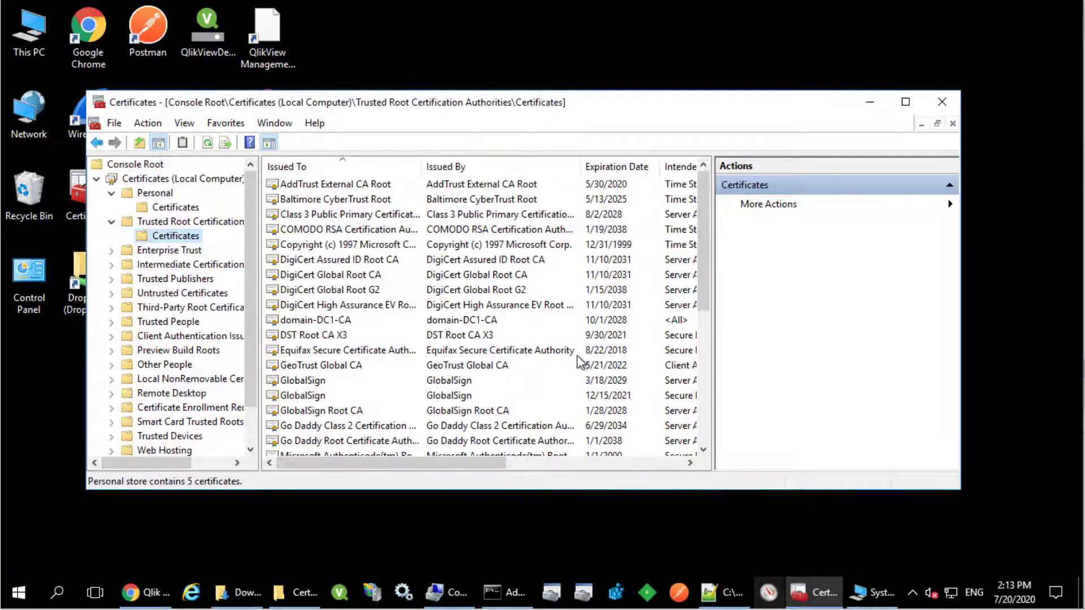
# Step: Open the new qlikserver3.domain.local certificate in Personal and view its certification path
pyautogui.click(176, 207)
pyautogui.click(368, 215)
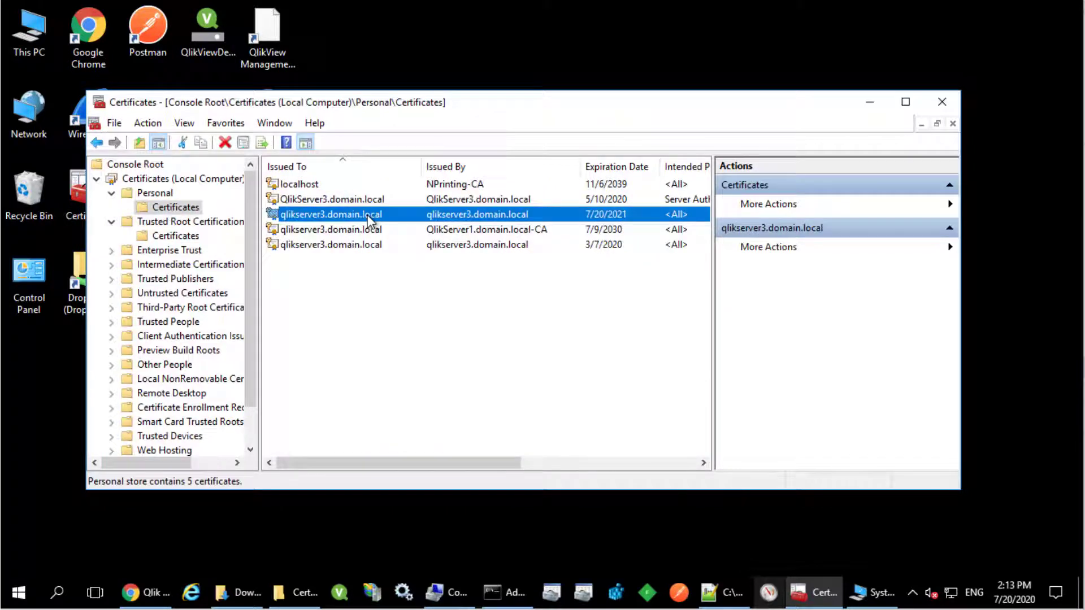
pyautogui.doubleClick(368, 216)
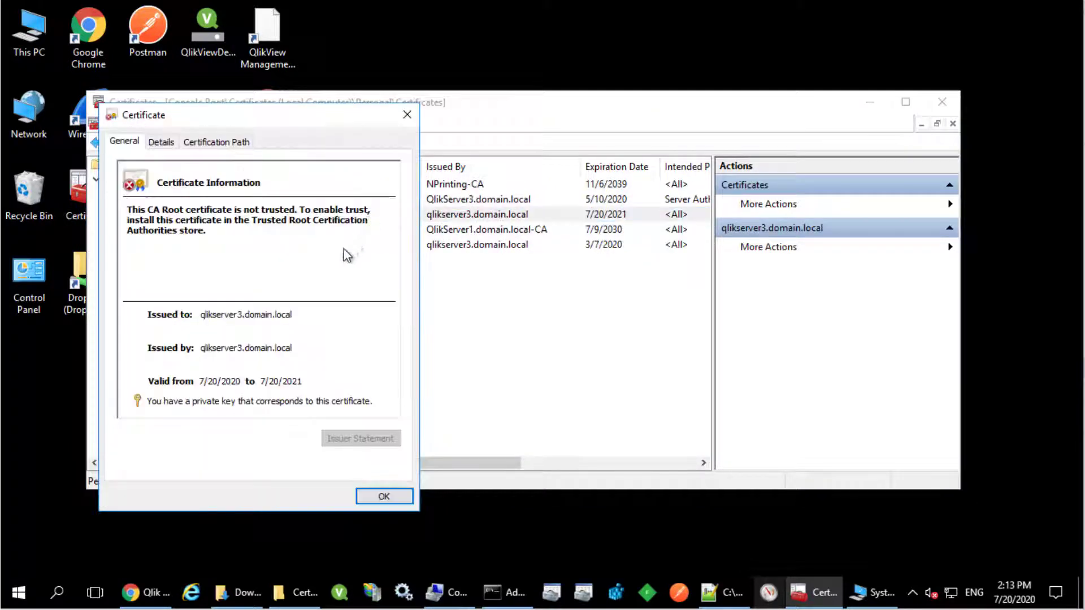
pyautogui.moveTo(168, 406)
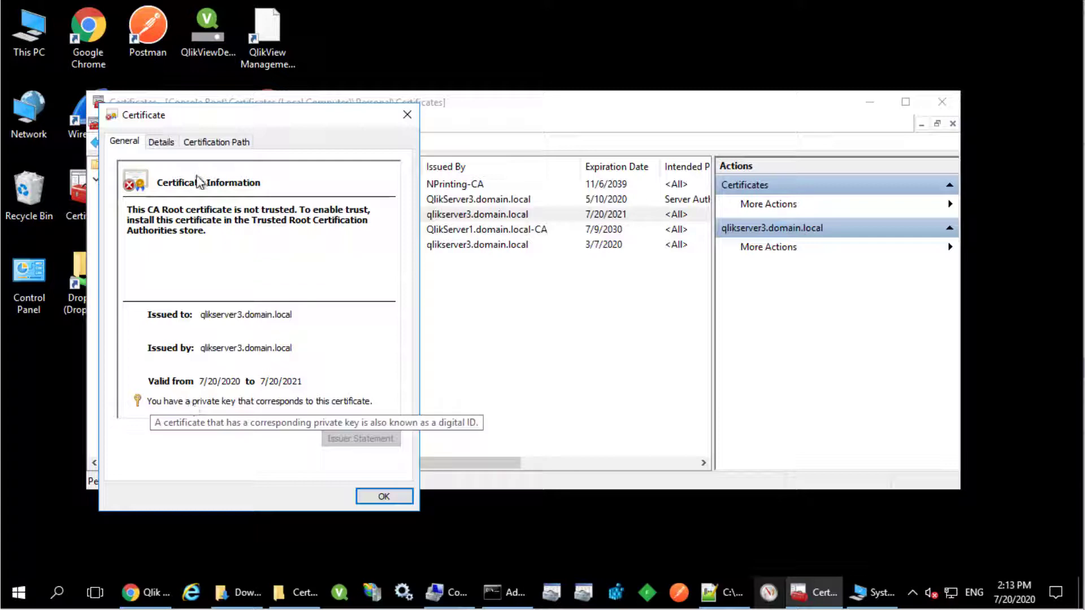
pyautogui.click(206, 144)
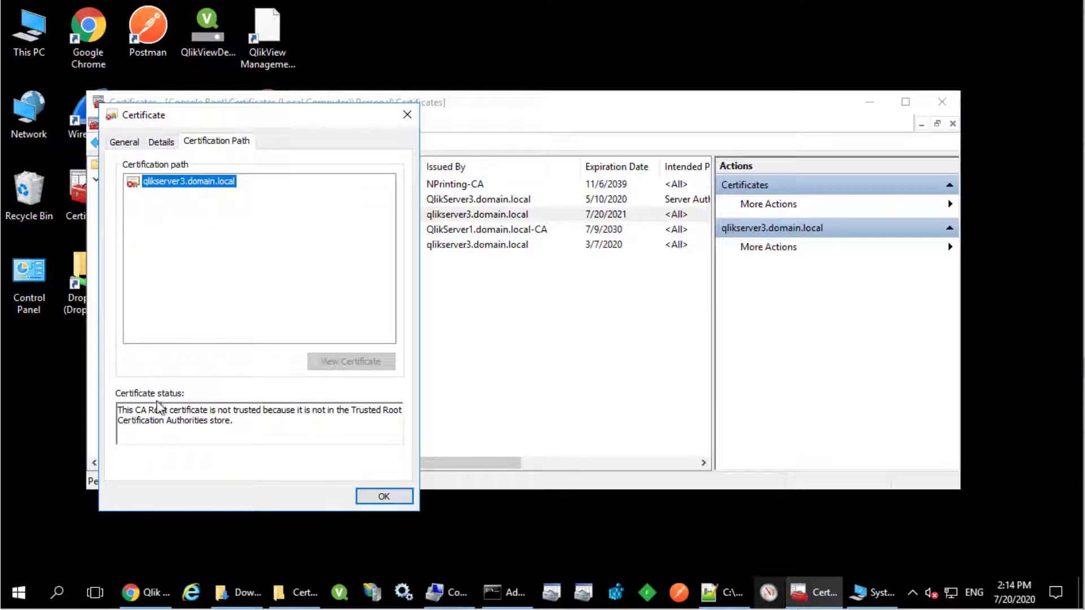
pyautogui.press('Escape')
# Step: Copy the qlikserver3 certificate into Trusted Root Certification Authorities
pyautogui.rightClick(376, 216)
pyautogui.click(407, 287)
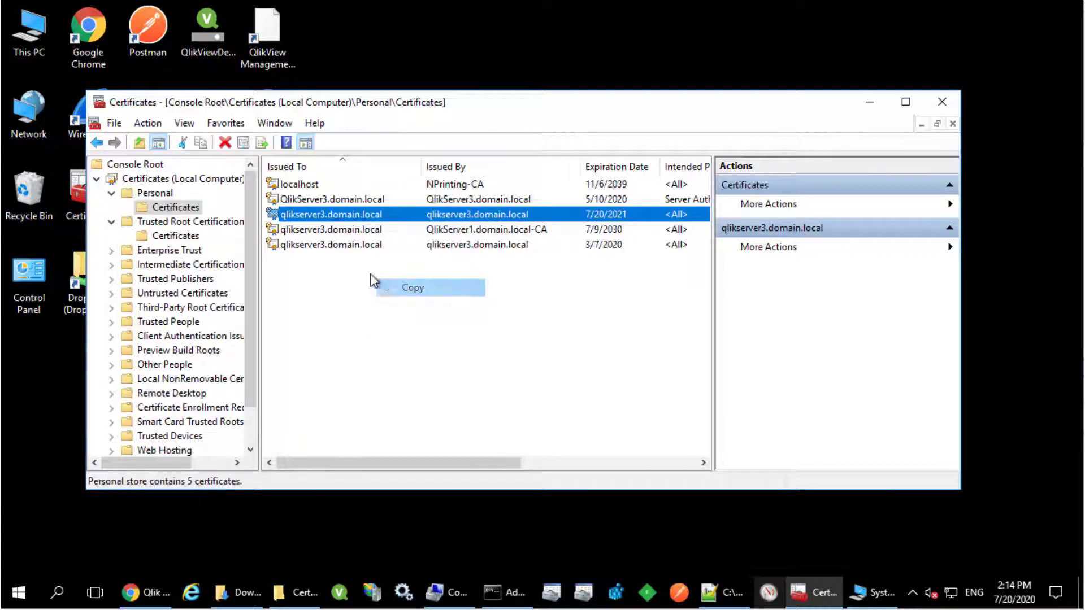
pyautogui.click(193, 237)
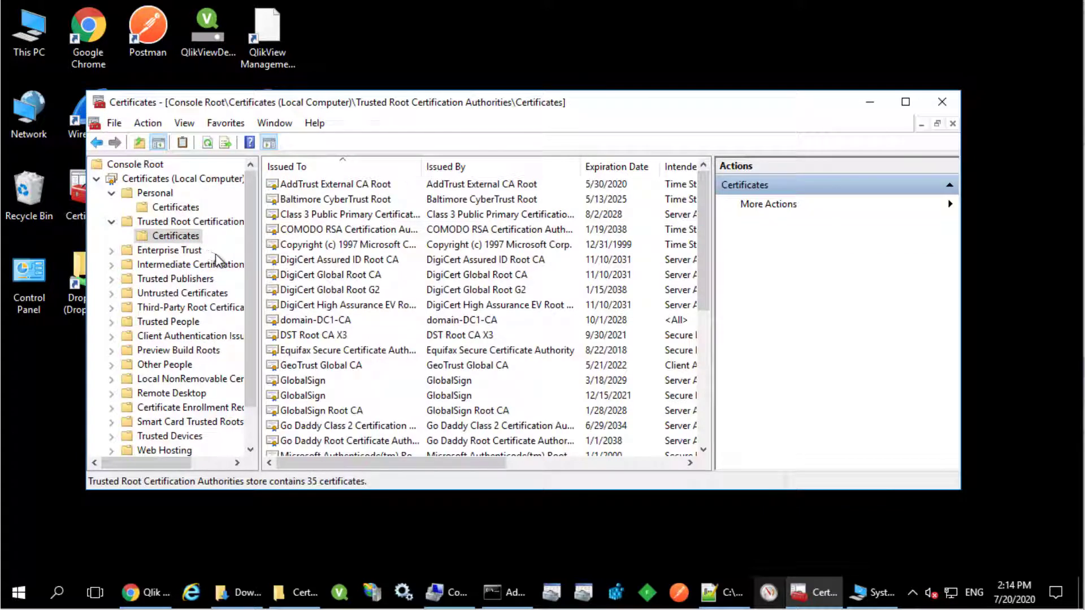
pyautogui.click(361, 365)
pyautogui.hotkey('ctrl', 'v')
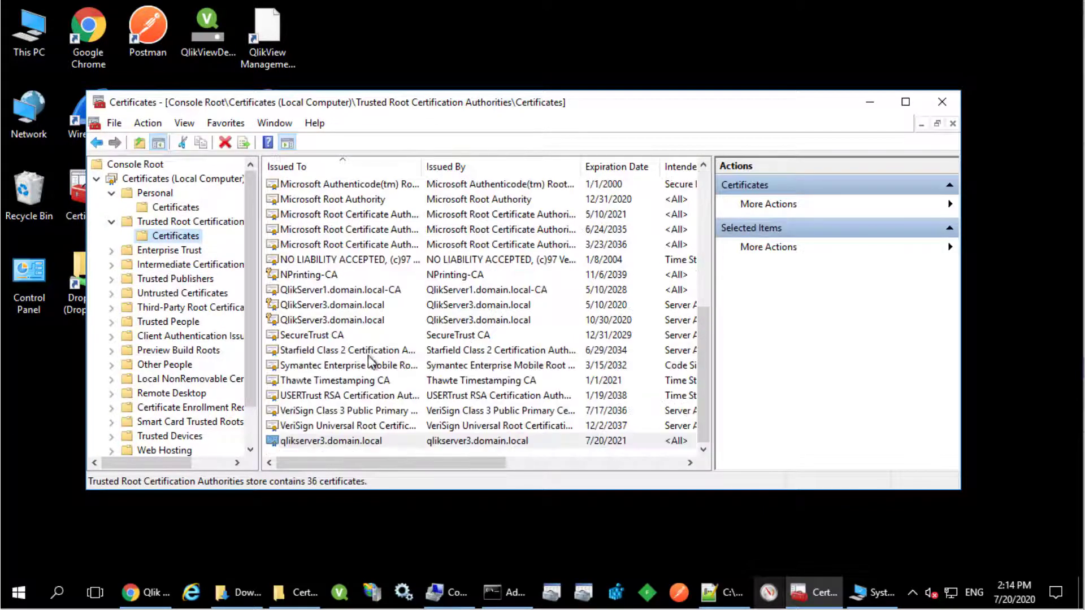
# Step: Recheck the certification path and confirm it reads 'This certificate is OK.'
pyautogui.click(161, 207)
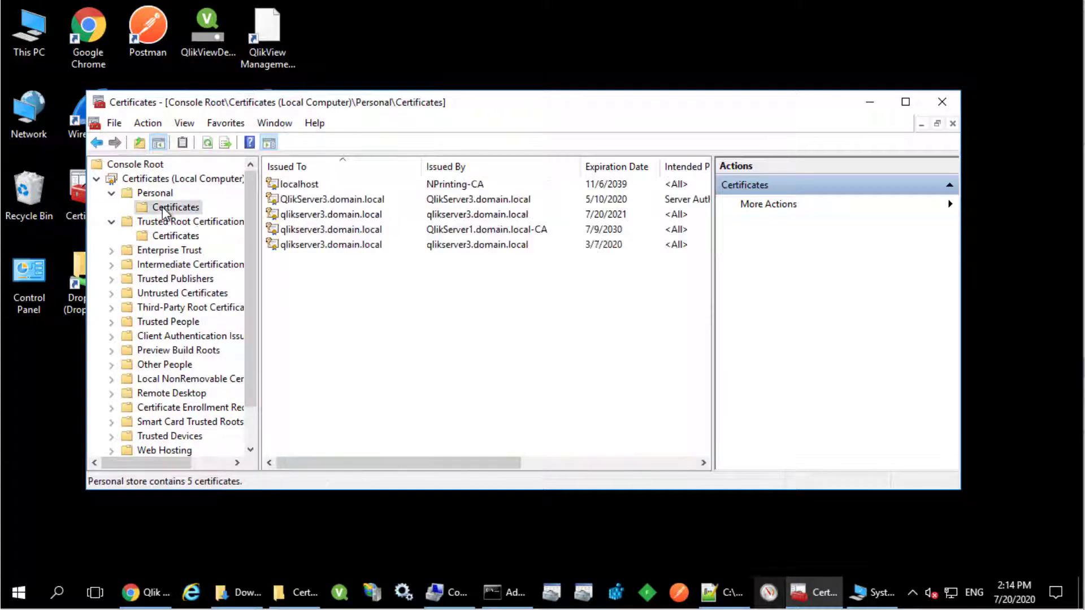
pyautogui.doubleClick(372, 218)
pyautogui.click(227, 142)
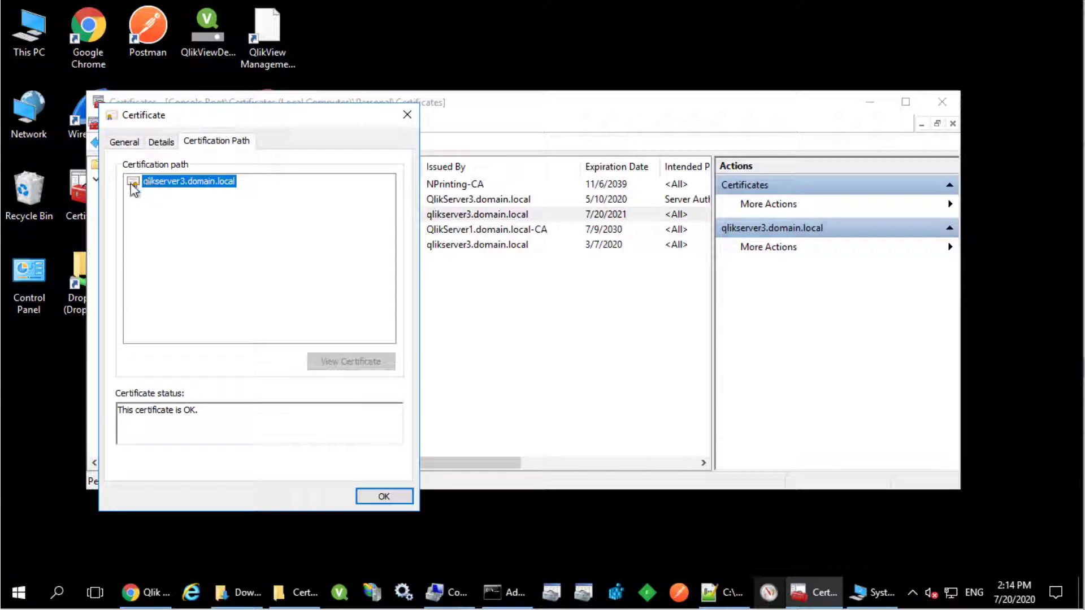
pyautogui.moveTo(138, 411); pyautogui.dragTo(225, 413)
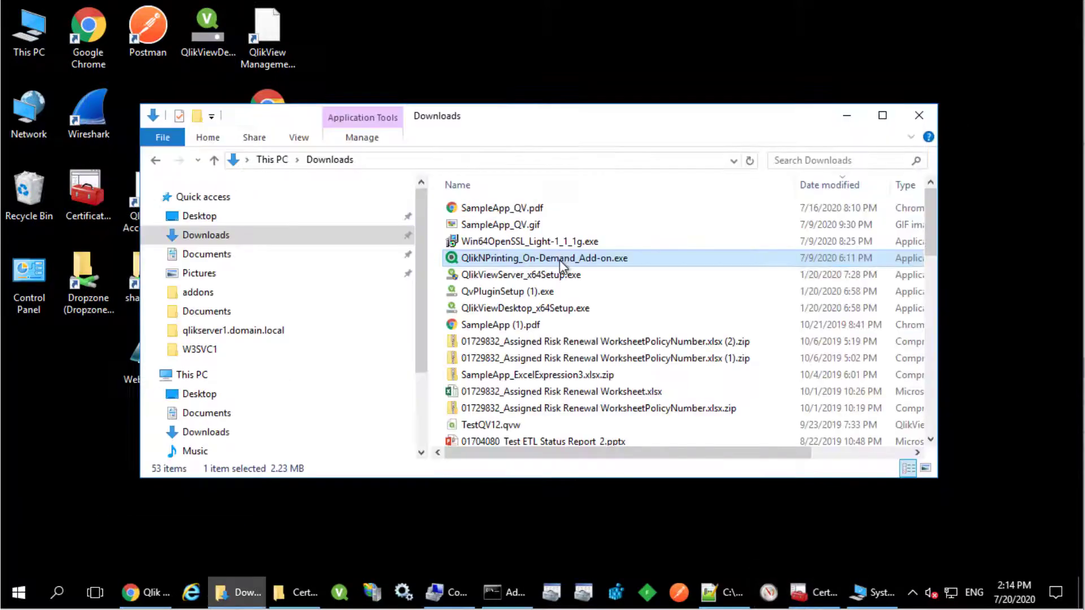
pyautogui.rightClick(559, 260)
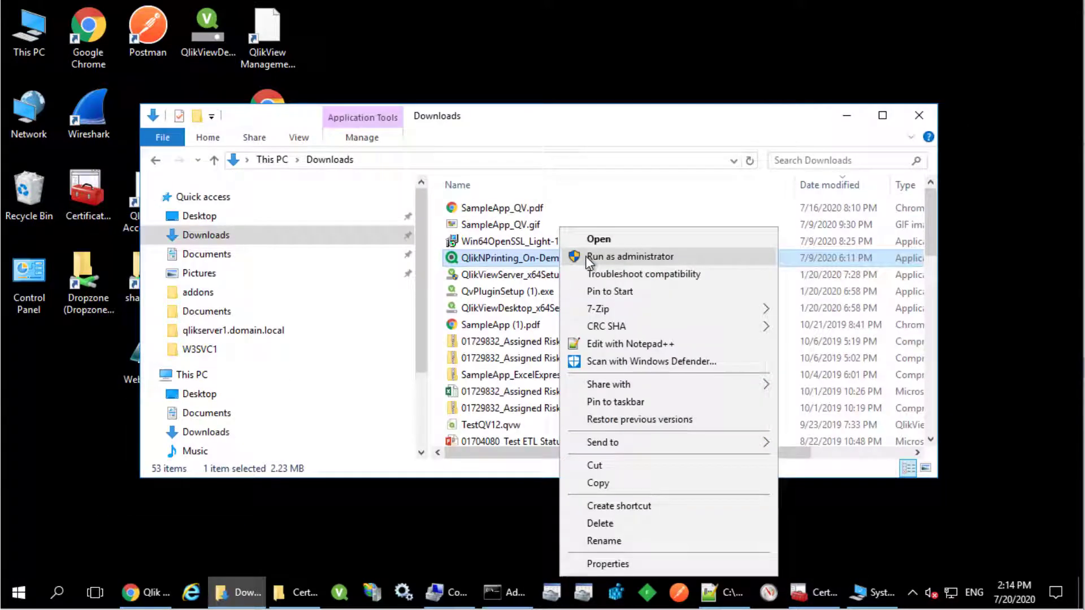
# Step: Run QlikNPrinting_On-Demand_Add-on.exe as administrator and accept its licence agreement
pyautogui.click(586, 256)
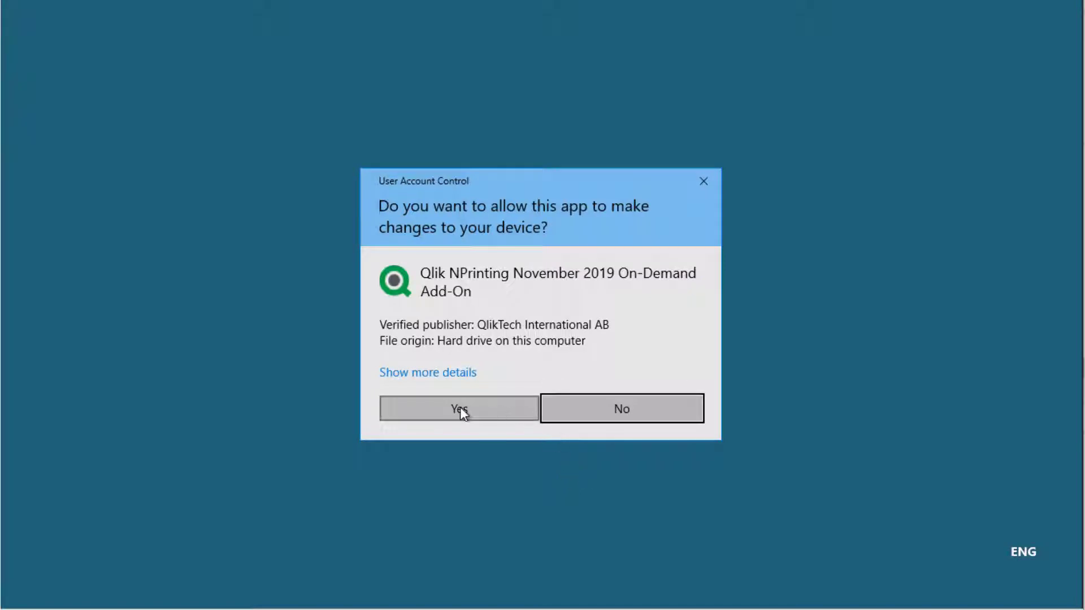
pyautogui.click(460, 408)
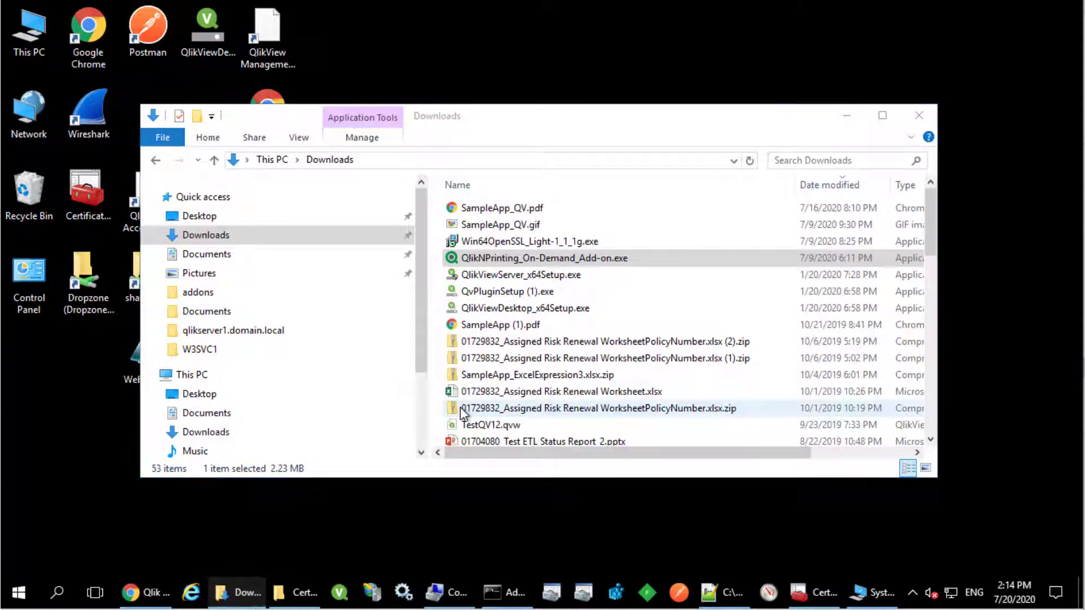
pyautogui.click(677, 449)
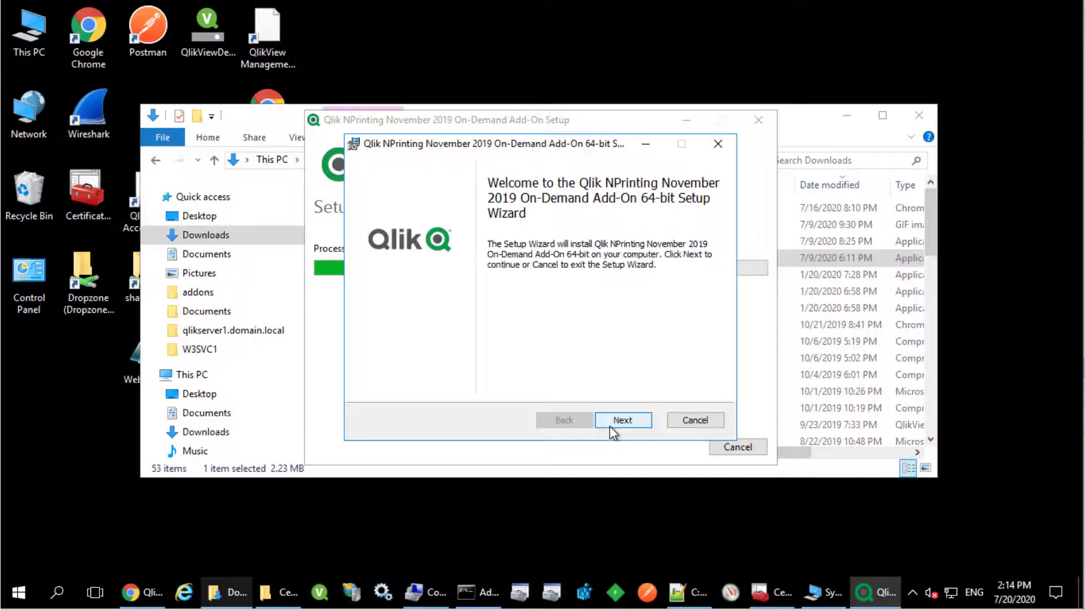
pyautogui.click(622, 421)
pyautogui.hotkey('alt', 'a')
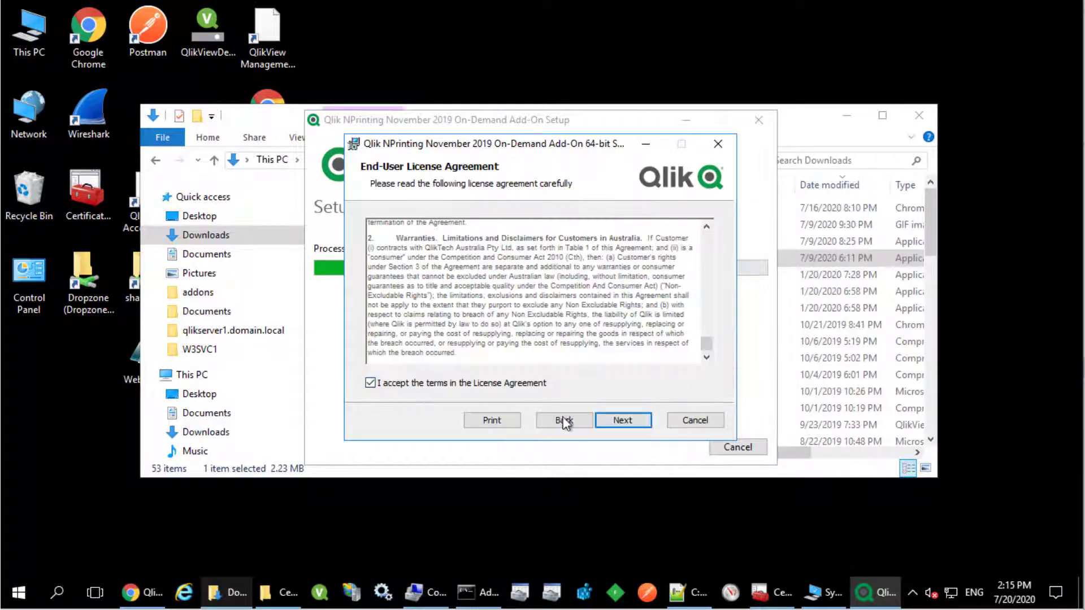
pyautogui.click(622, 423)
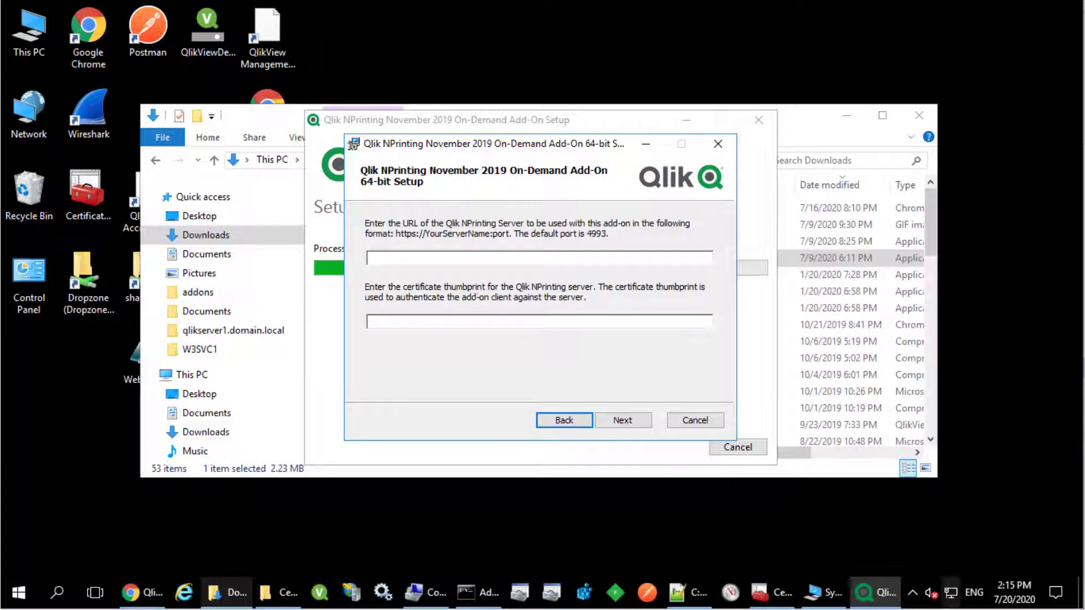
pyautogui.click(408, 259)
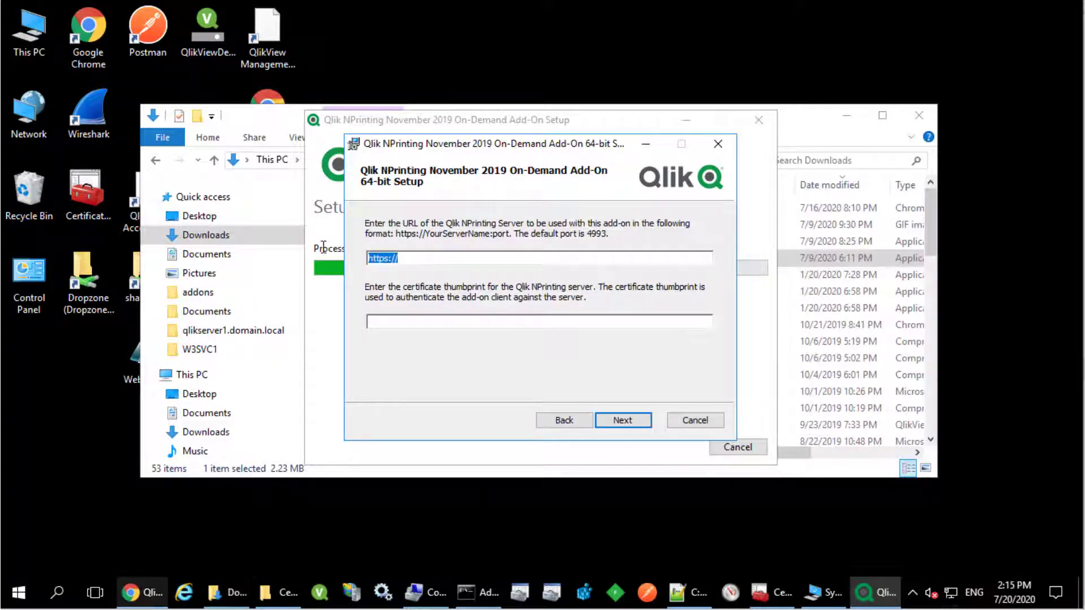
pyautogui.hotkey('ctrl', 'v')
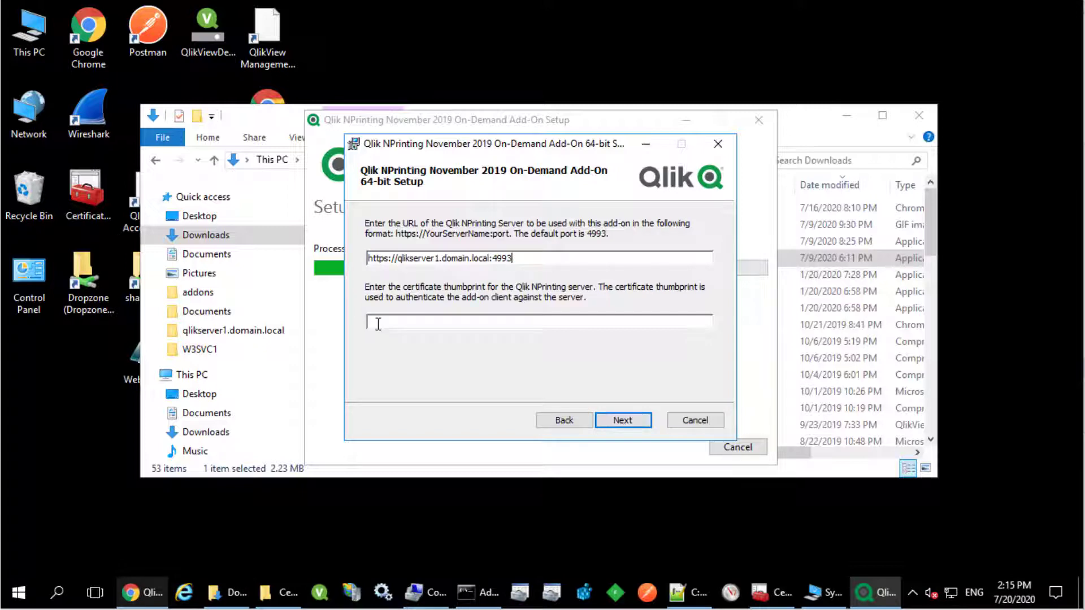
pyautogui.hotkey('alt', 'Tab')
pyautogui.click(161, 141)
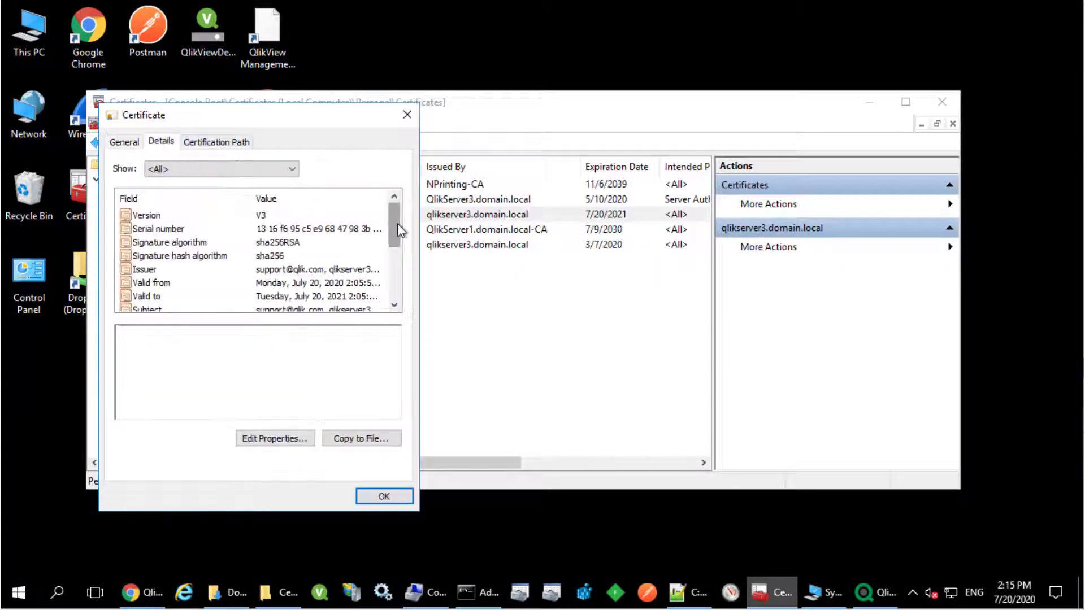
pyautogui.moveTo(398, 222); pyautogui.dragTo(394, 294)
pyautogui.click(154, 296)
pyautogui.moveTo(219, 345); pyautogui.dragTo(127, 342)
pyautogui.click(384, 496)
# Step: Paste the certificate thumbprint into setup and complete the On-Demand add-on installation
pyautogui.click(871, 104)
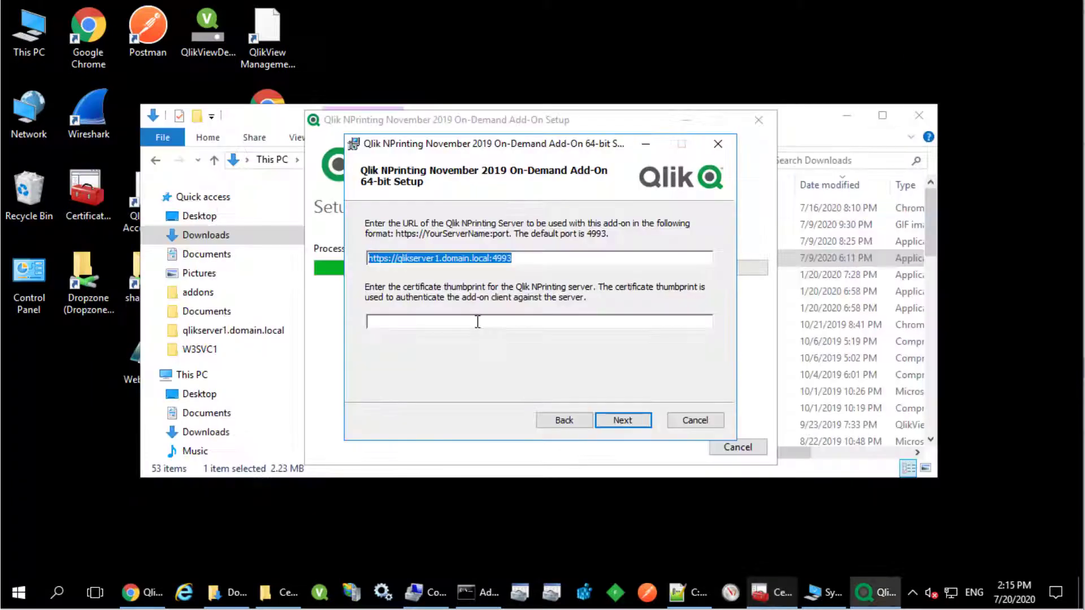
pyautogui.click(478, 321)
pyautogui.hotkey('ctrl', 'v')
pyautogui.click(620, 423)
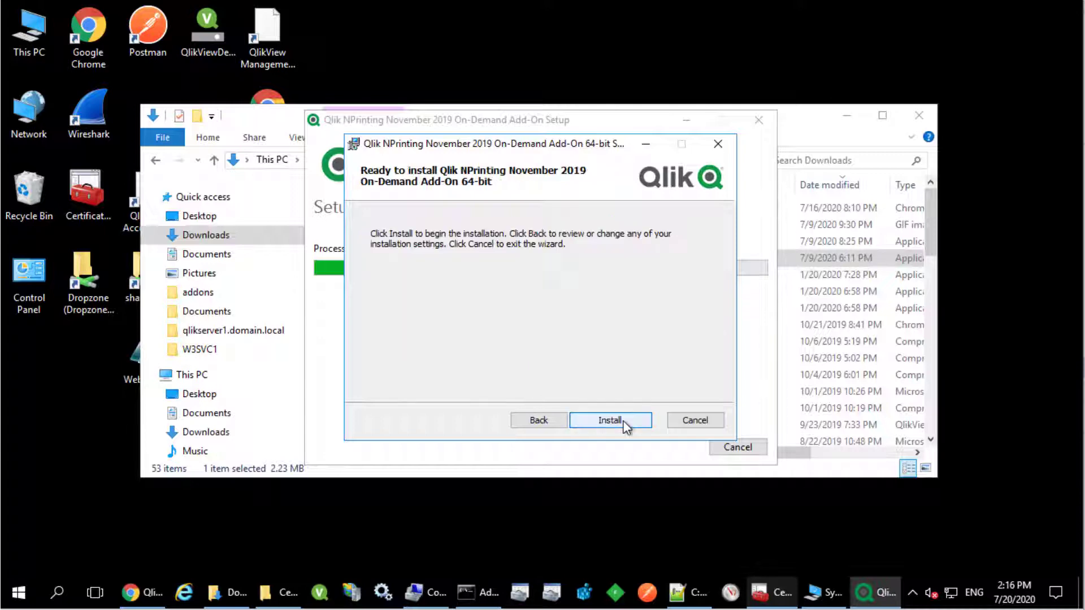
pyautogui.click(623, 426)
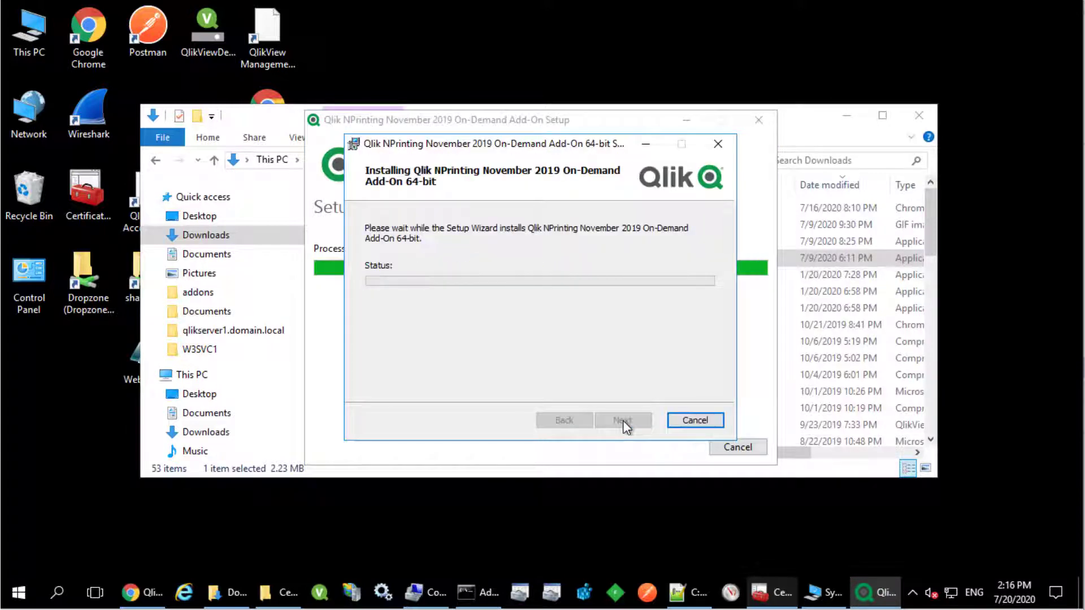
pyautogui.click(622, 420)
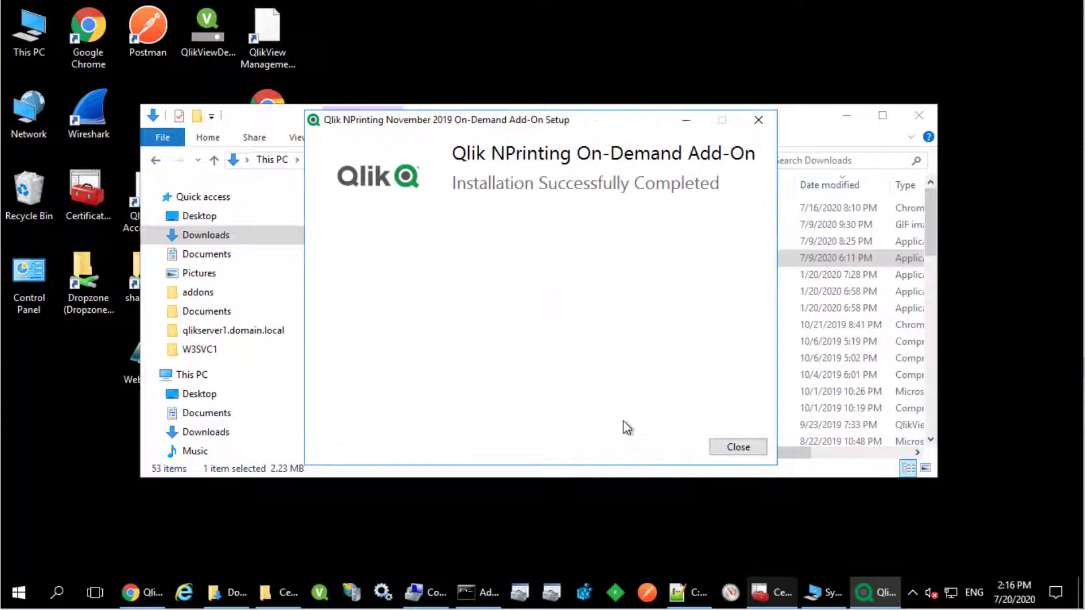
# Step: Close the installer, open SampleApp_Sub.qvw in AccessPoint and start creating an On-Demand report
pyautogui.click(750, 448)
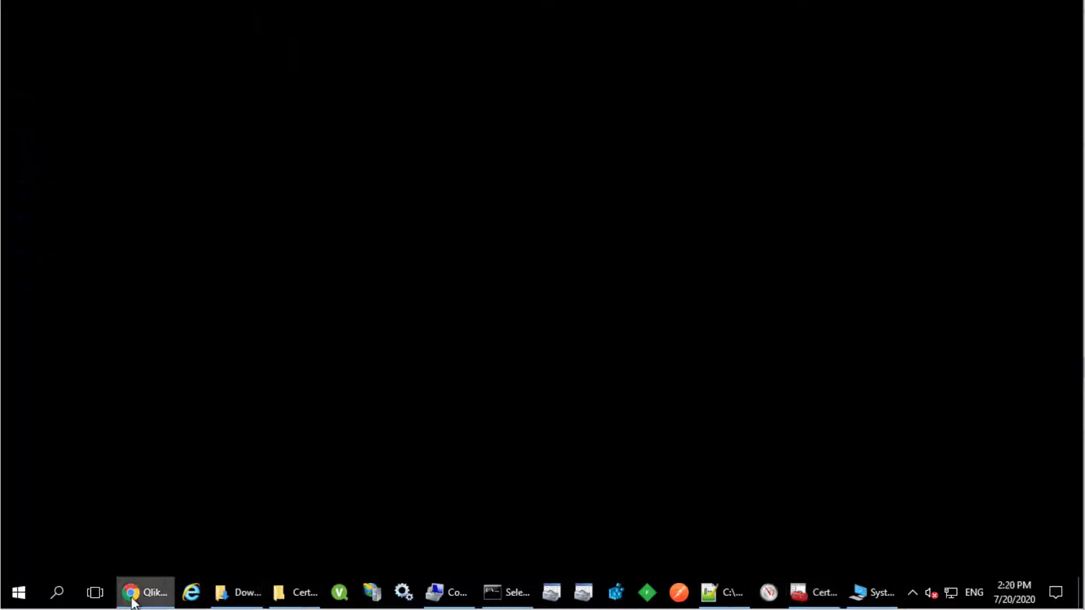
pyautogui.click(133, 592)
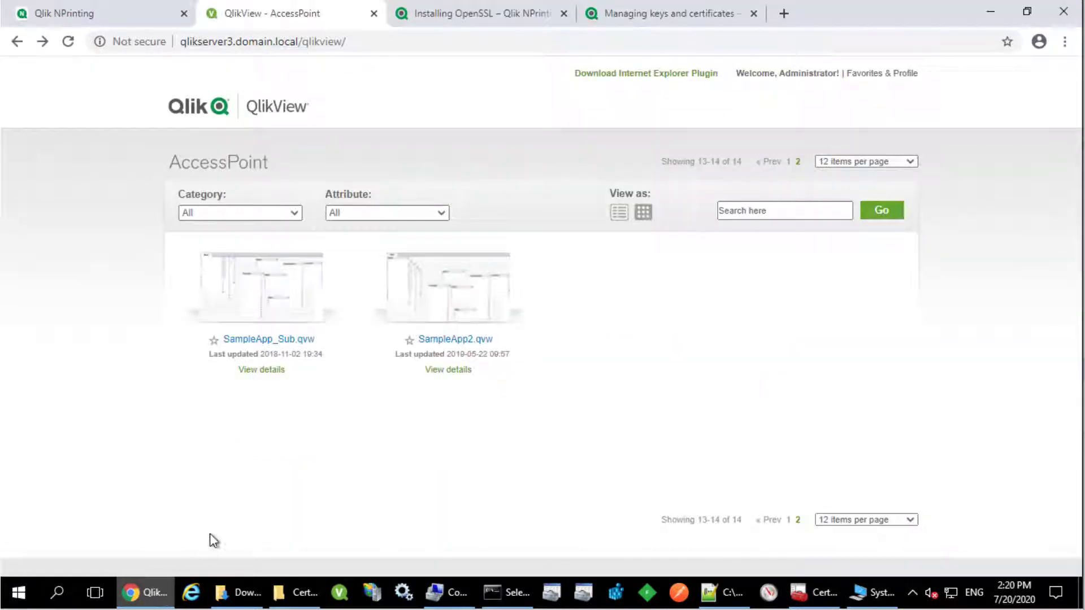
pyautogui.click(276, 310)
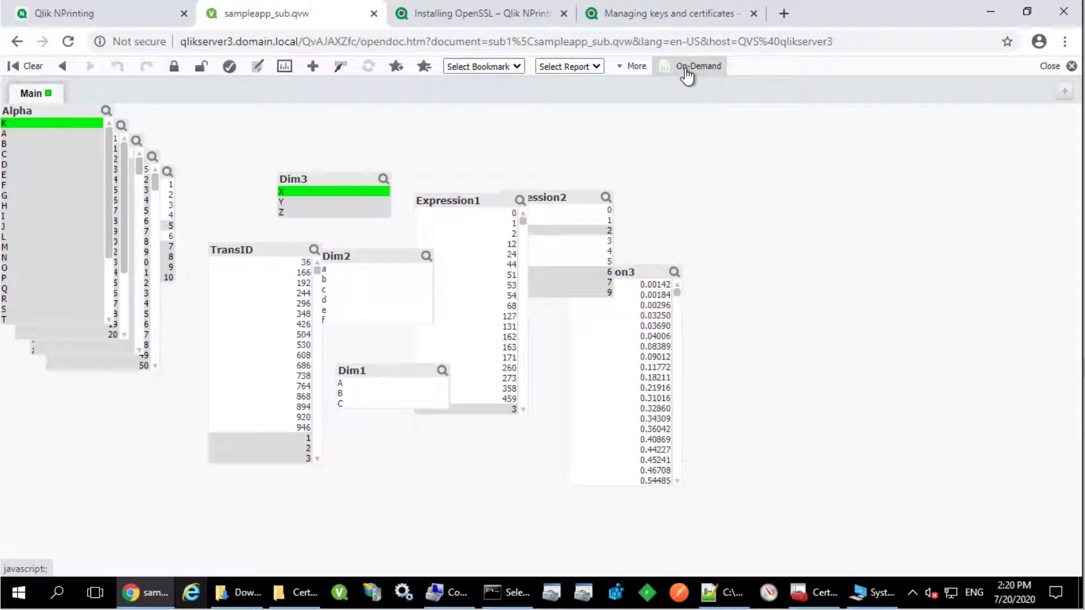
pyautogui.click(687, 76)
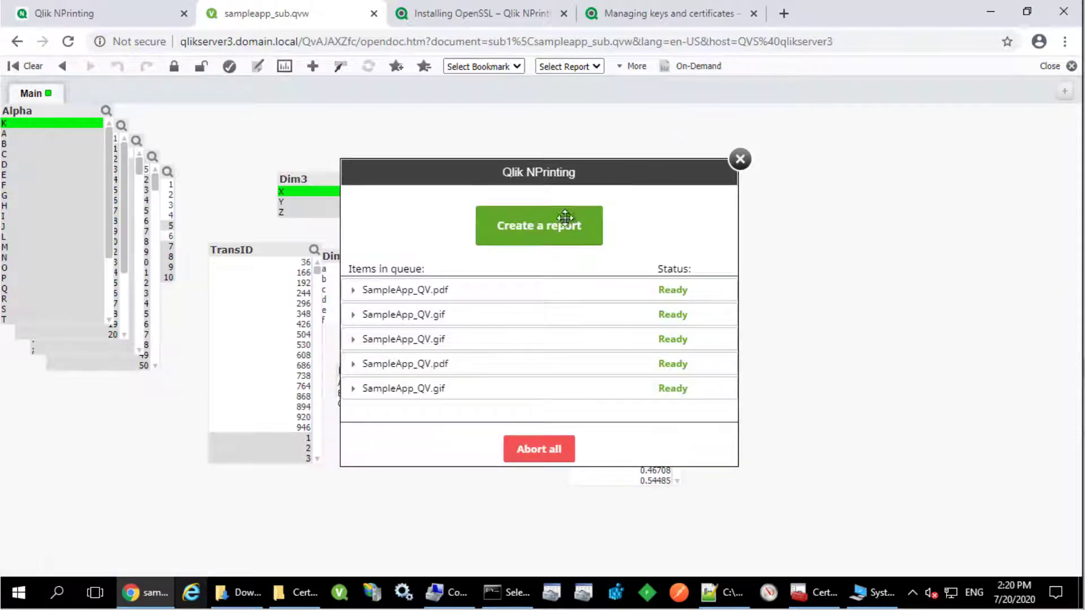
pyautogui.click(550, 234)
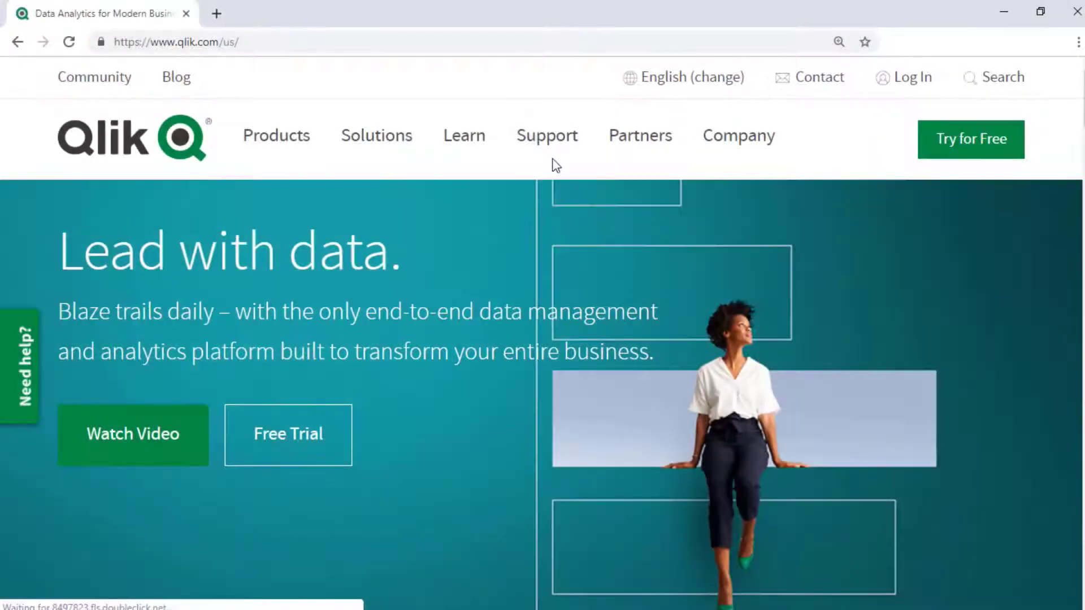
# Step: Search the Qlik Support Portal for 'Windows Event Logs'
pyautogui.moveTo(565, 152)
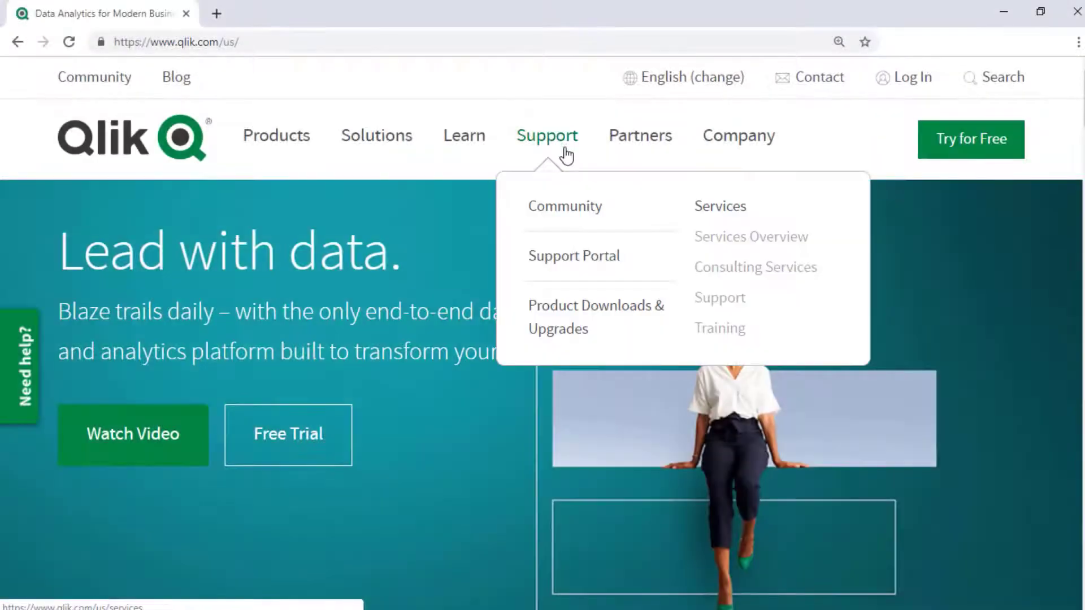
pyautogui.click(615, 258)
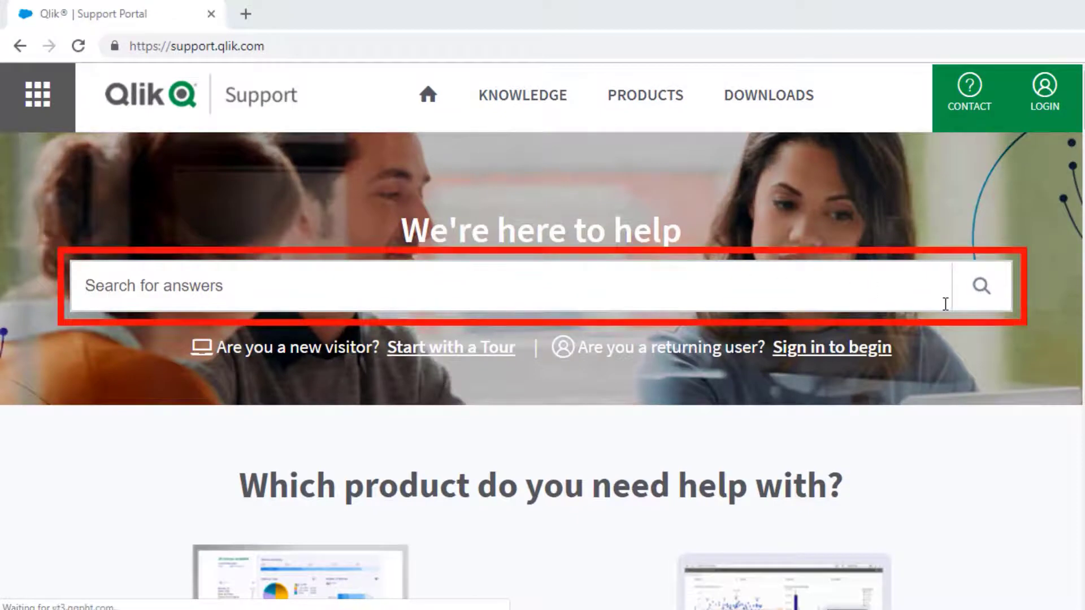
pyautogui.write('Windows E')
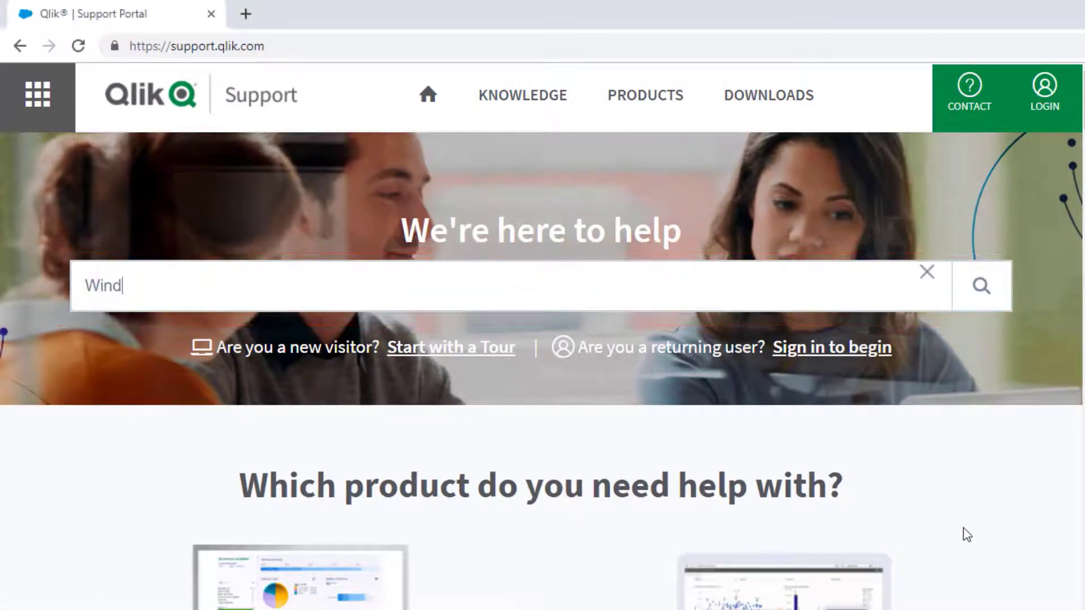
pyautogui.write('vent Logs')
pyautogui.press('Return')
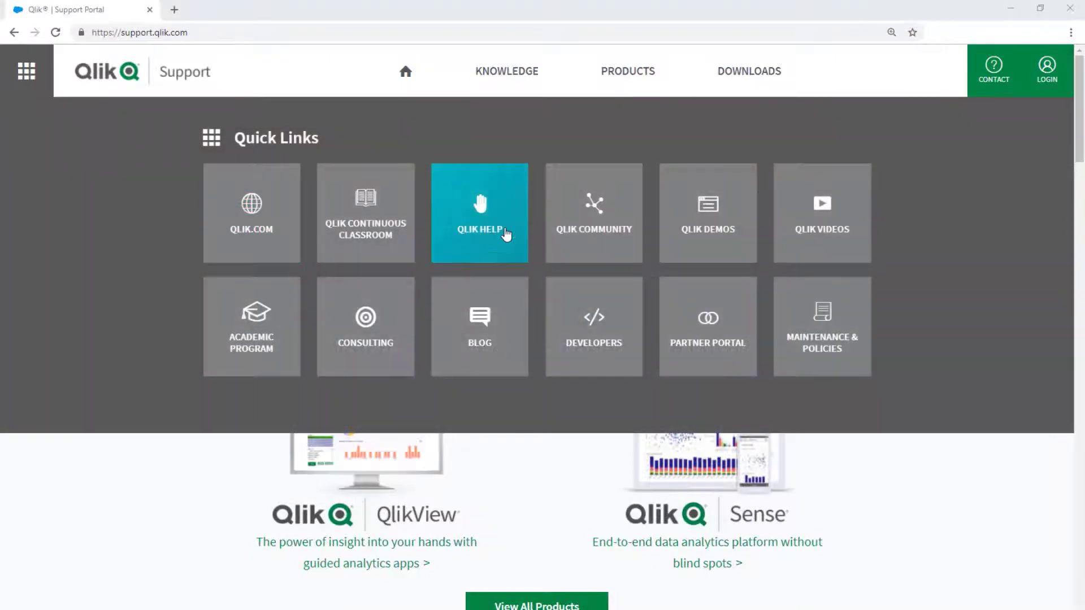
# Step: Go to Qlik Community and open the Qlik Support Updates Blog from the sidebar
pyautogui.click(591, 245)
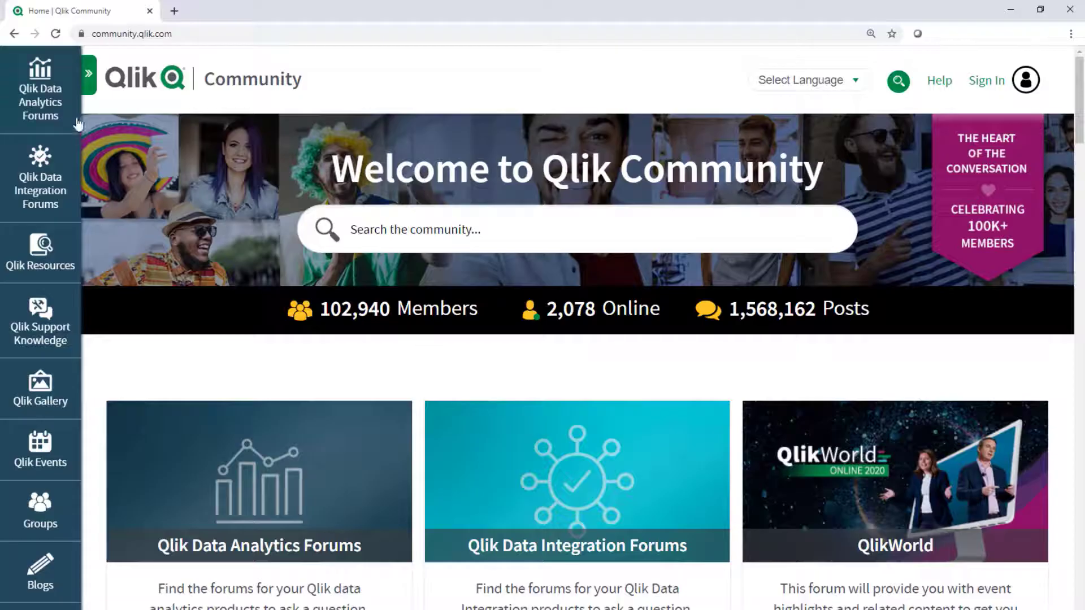
pyautogui.click(88, 75)
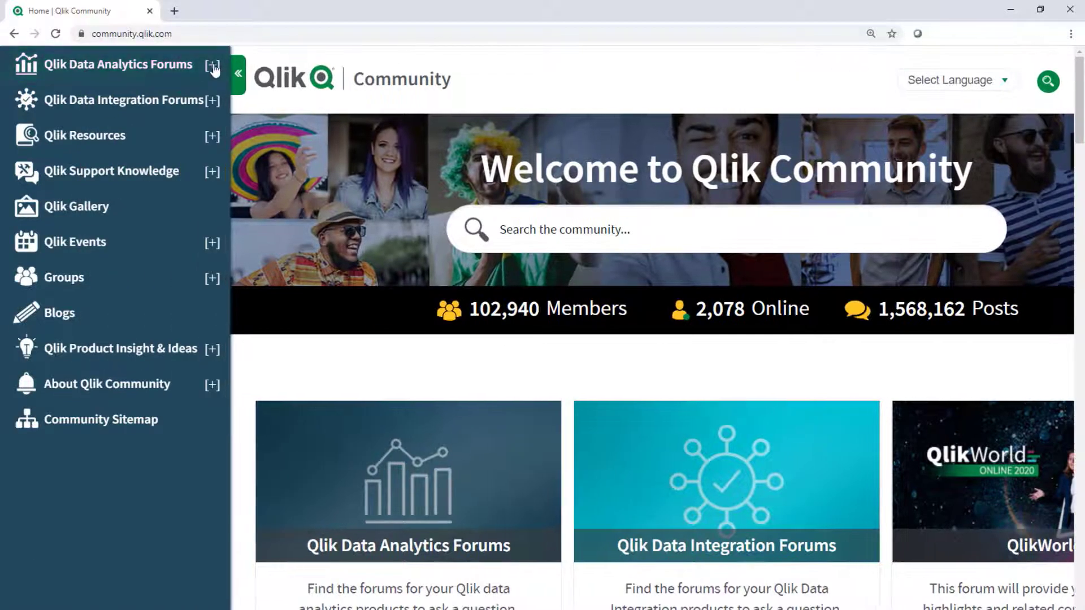
pyautogui.click(213, 65)
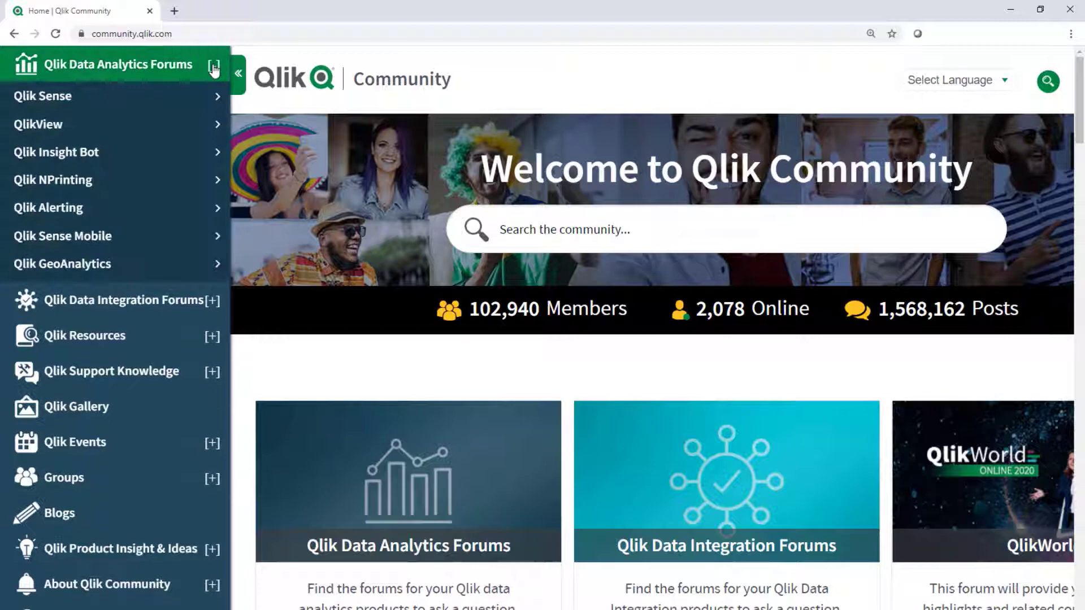
pyautogui.click(217, 99)
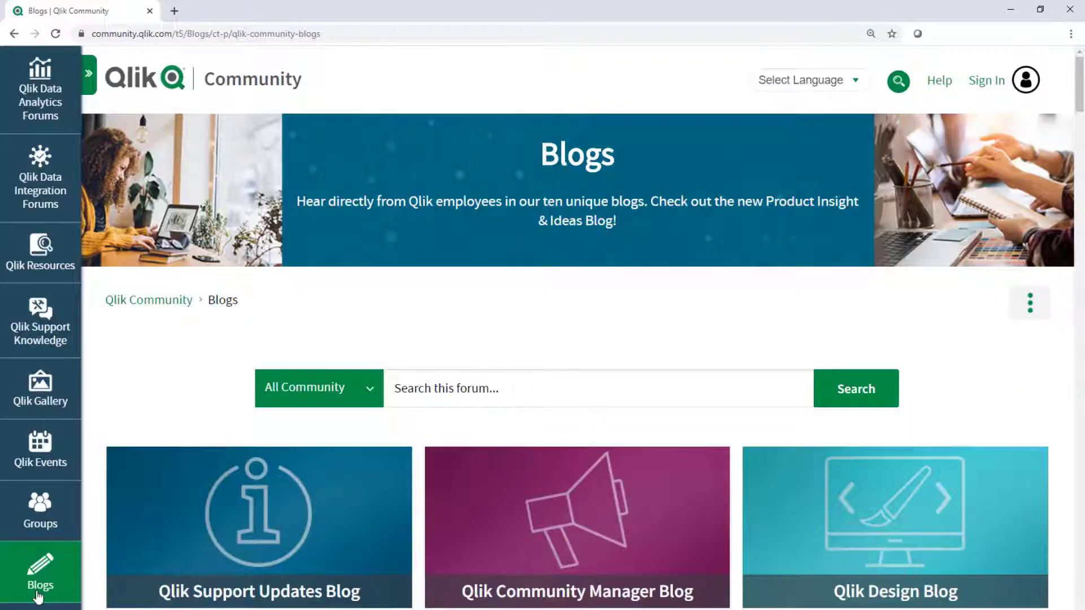
pyautogui.click(268, 599)
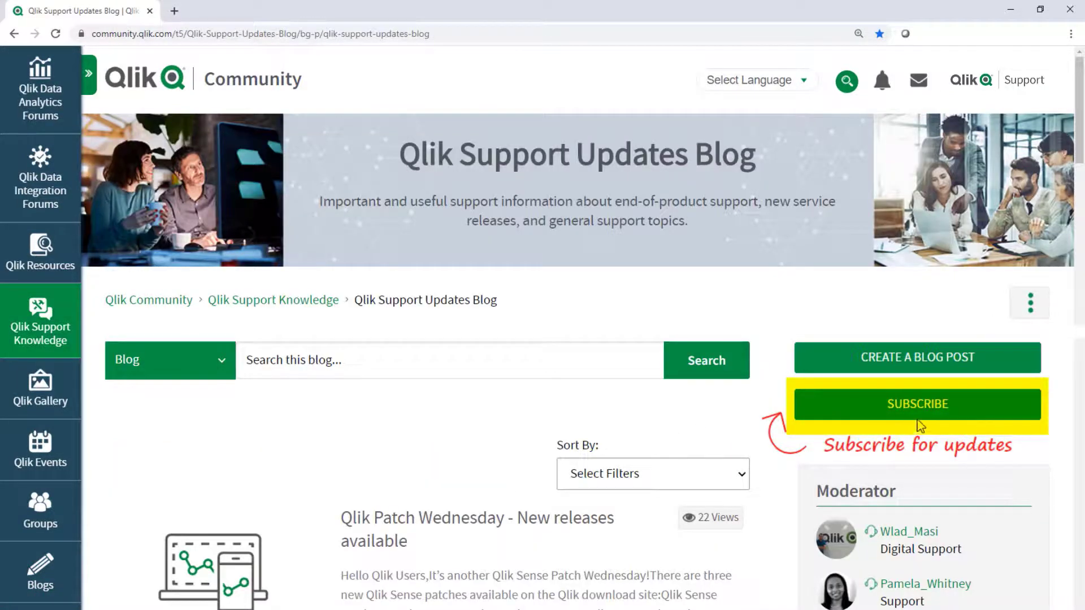